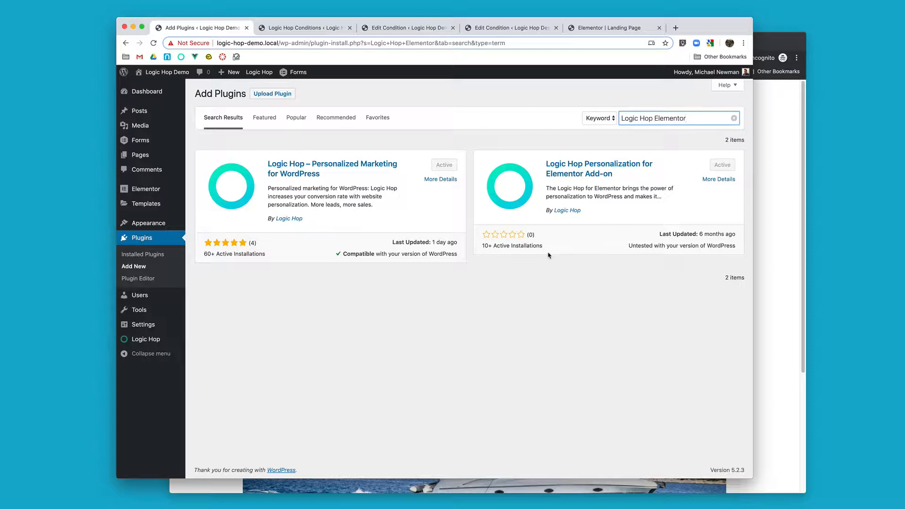
Step: Review the off-road, travel inspiration and high seas sections of the landing page in the Elementor editor and on the published page
click(615, 31)
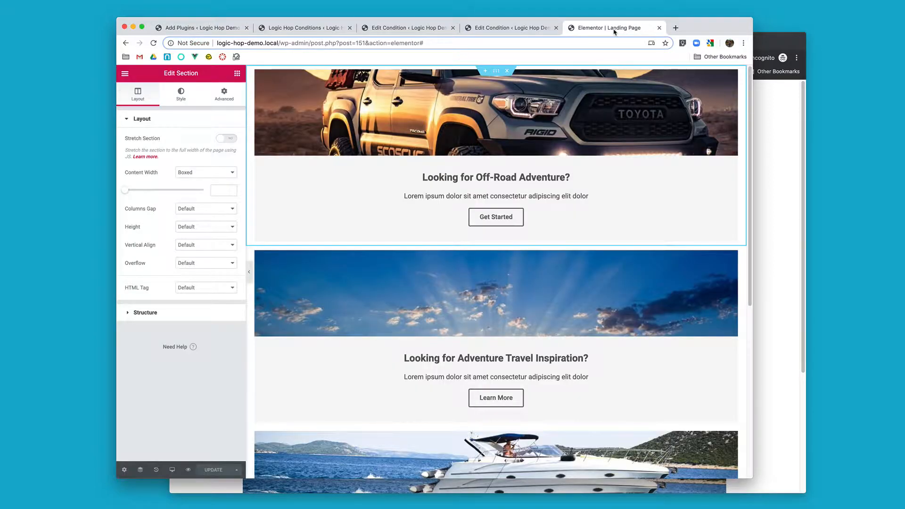
scroll(621, 277, down, 1)
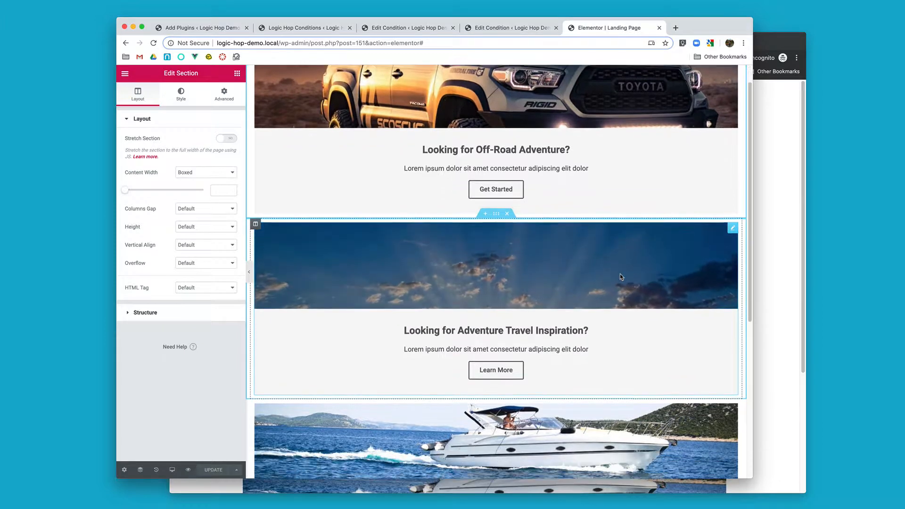
scroll(621, 277, down, 5)
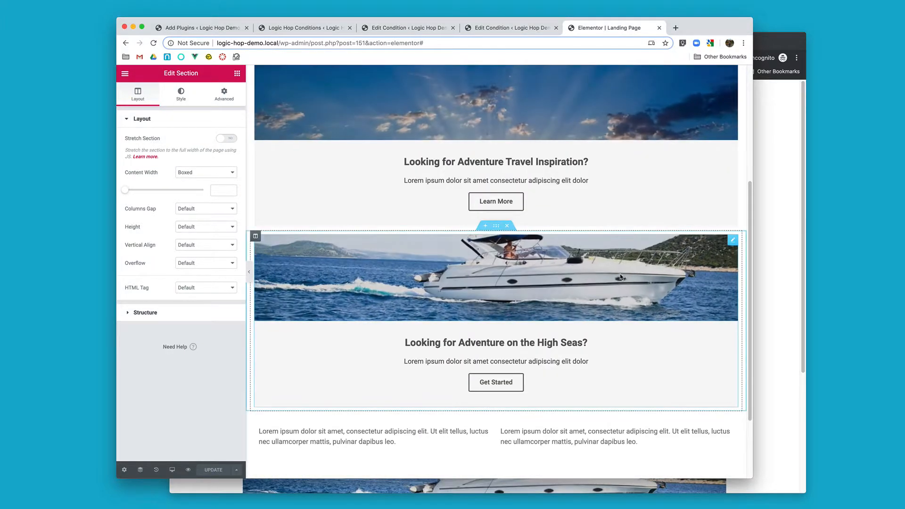
scroll(621, 278, up, 4)
click(775, 162)
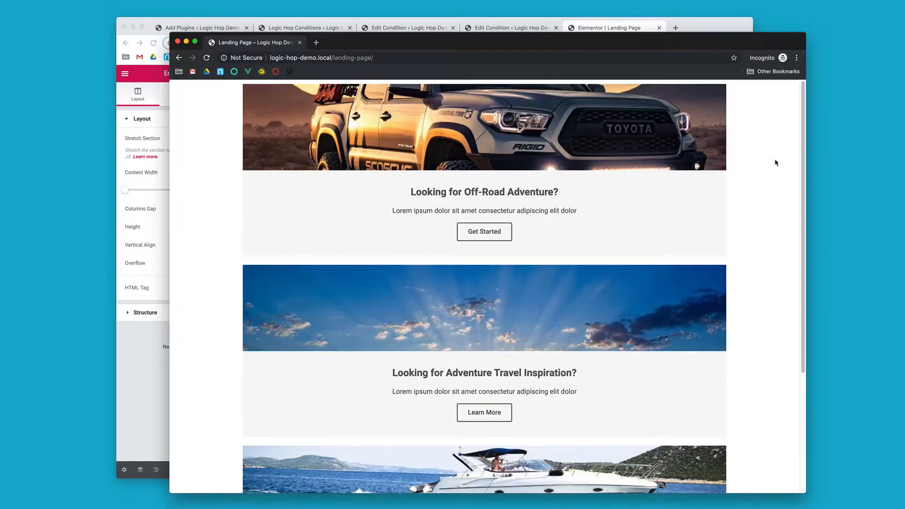
scroll(643, 286, down, 1)
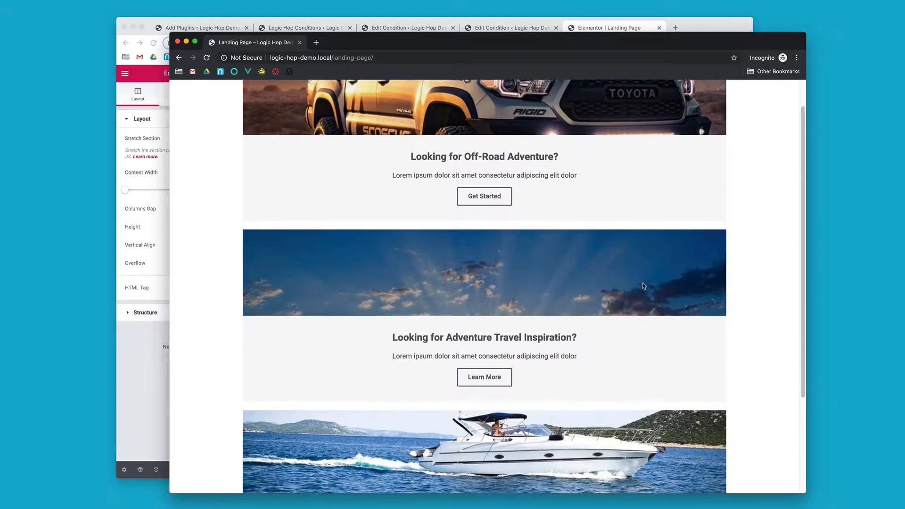
scroll(643, 285, down, 4)
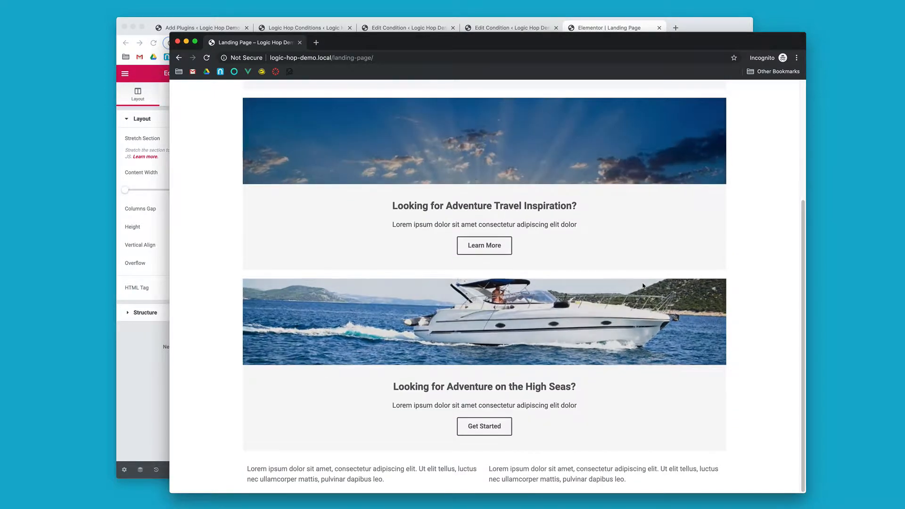
scroll(643, 285, up, 5)
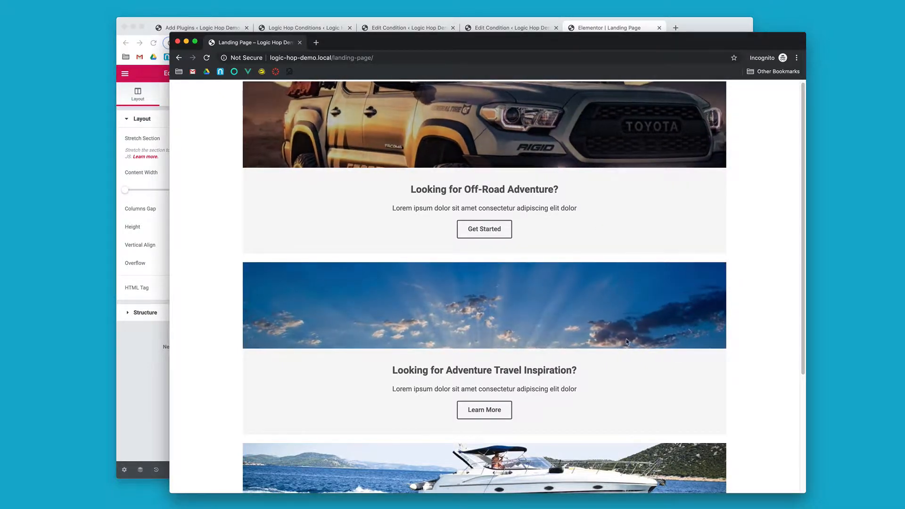
scroll(575, 366, down, 4)
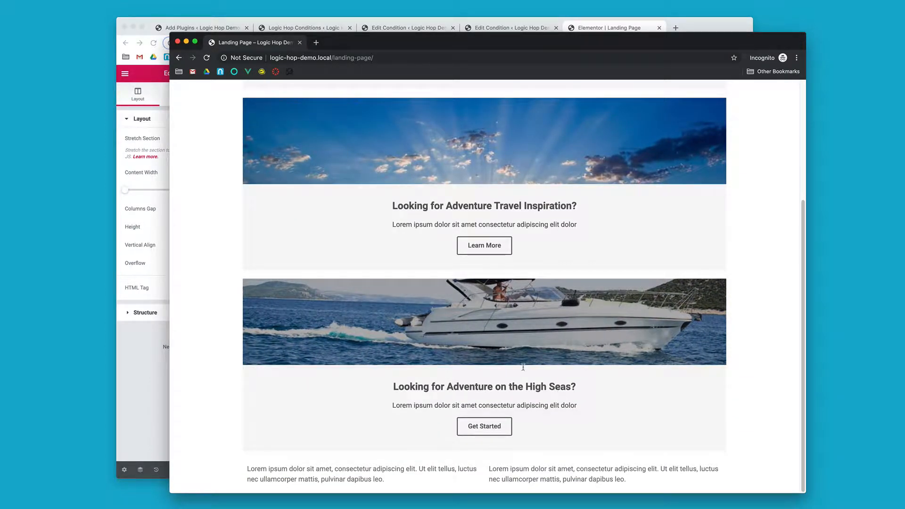
Step: Open the UTM Content Boating and UTM Content Offroad conditions from the Logic Hop conditions list and examine their conditional statements
click(317, 27)
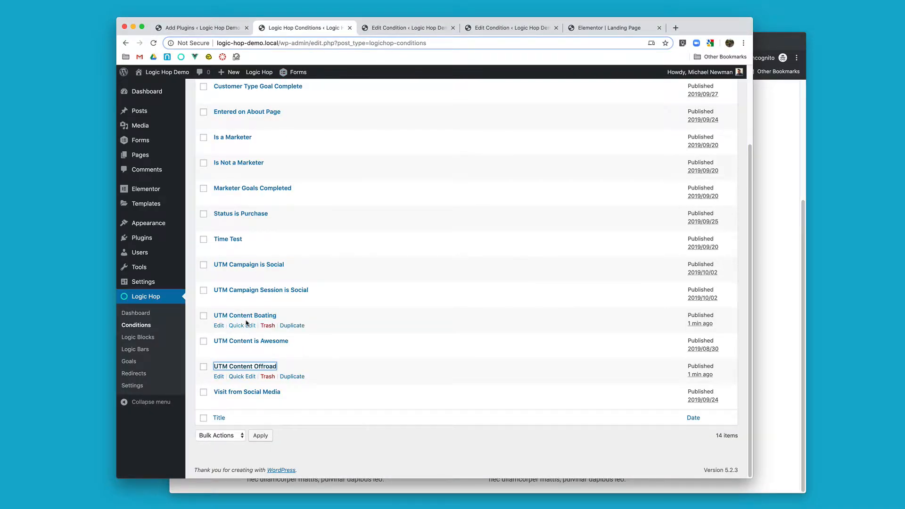
super+click(248, 320)
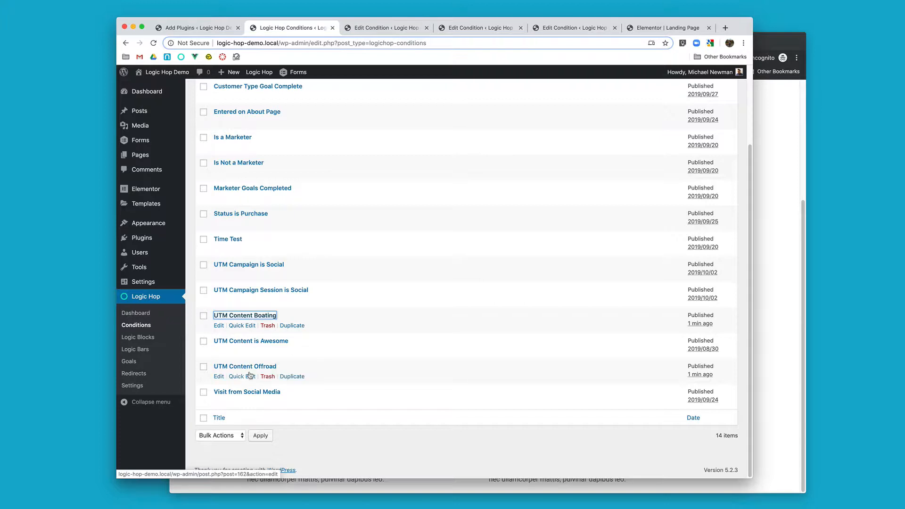
super+click(251, 370)
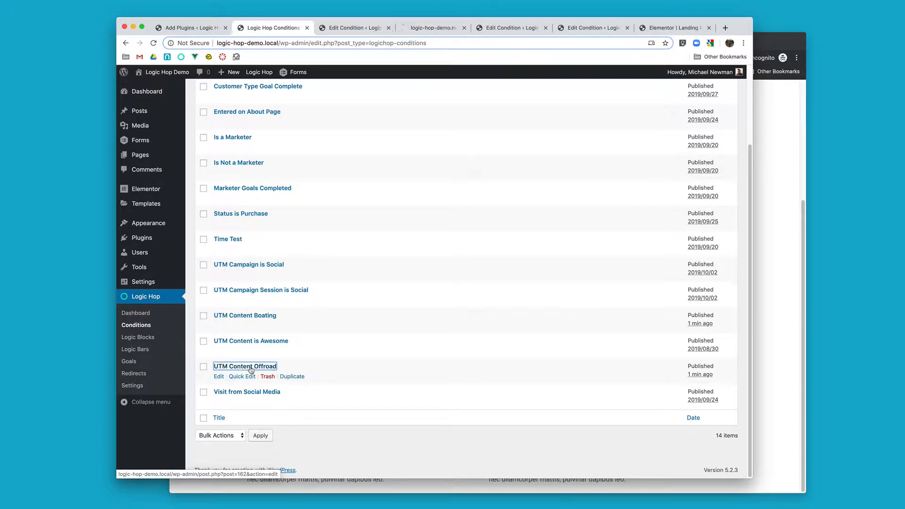
click(354, 28)
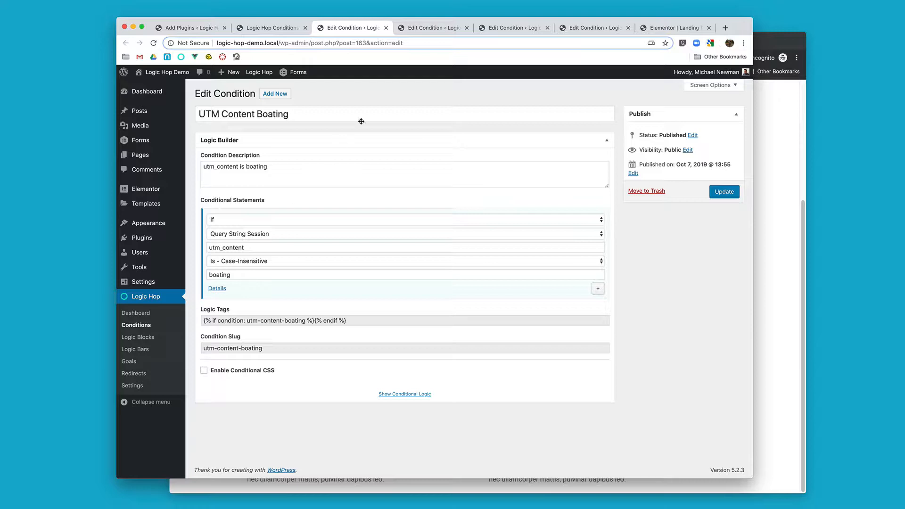
click(420, 28)
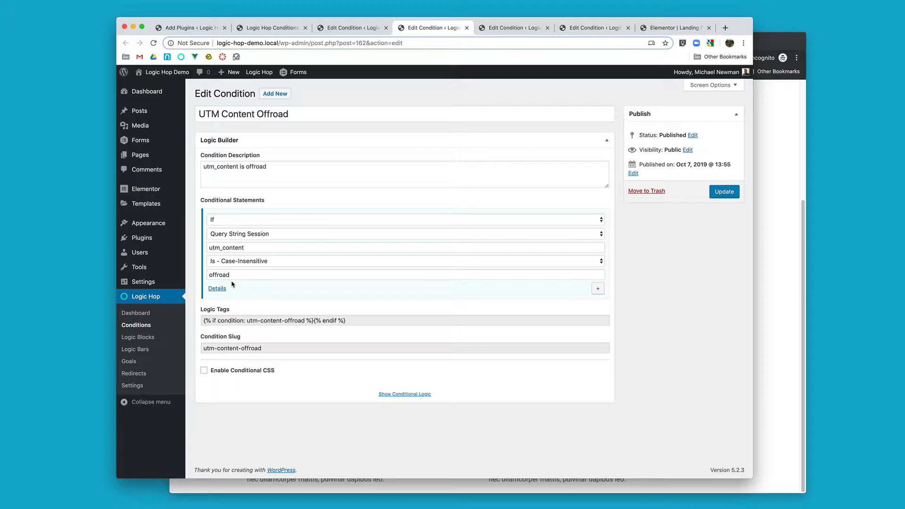
Step: In the Elementor landing page, set the Logic Hop condition of the "Looking for Off-Road Adventure?" section to UTM Content Offroad
click(670, 29)
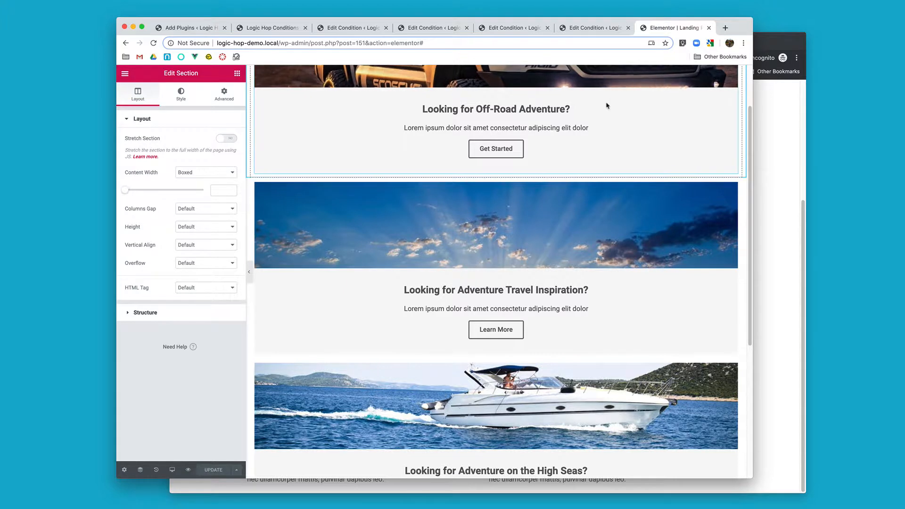
scroll(598, 204, up, 3)
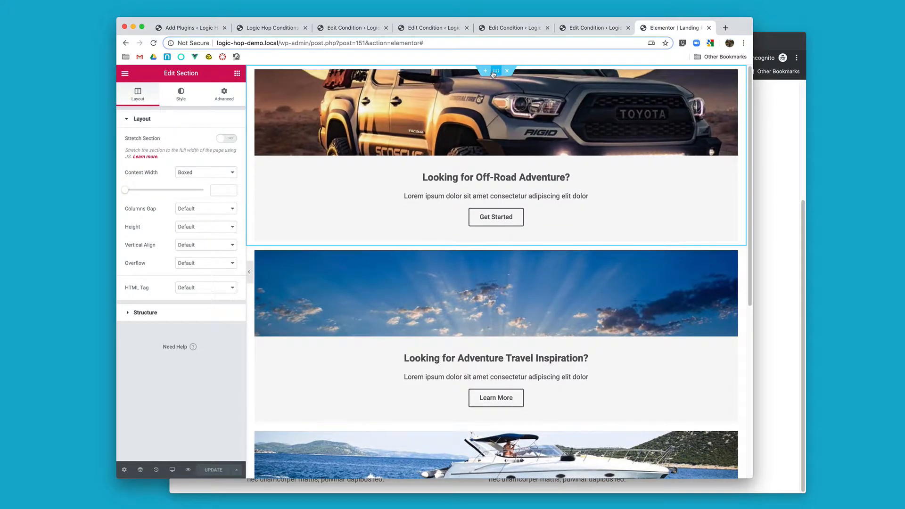
click(224, 94)
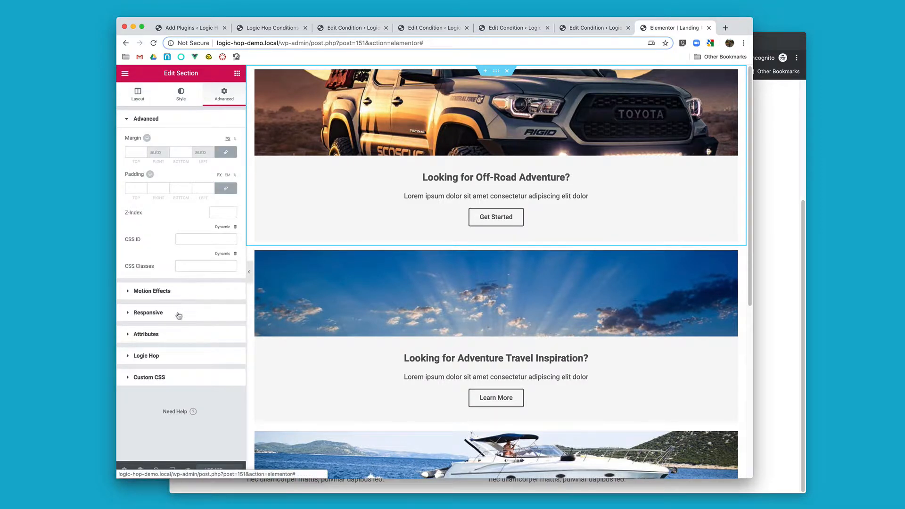
click(176, 360)
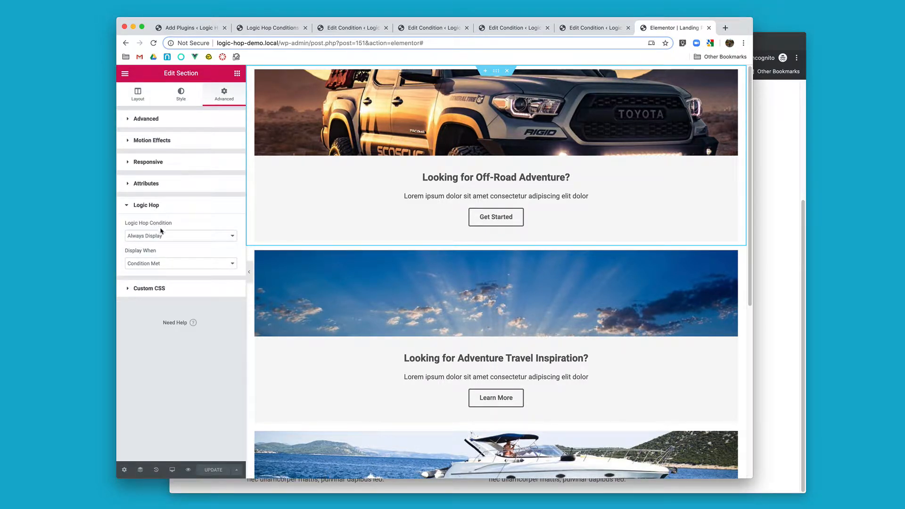
click(184, 240)
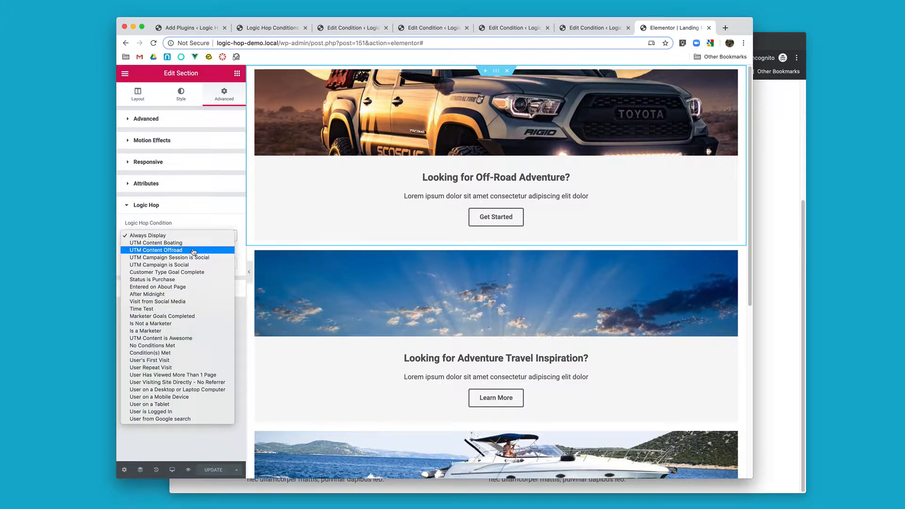
click(193, 251)
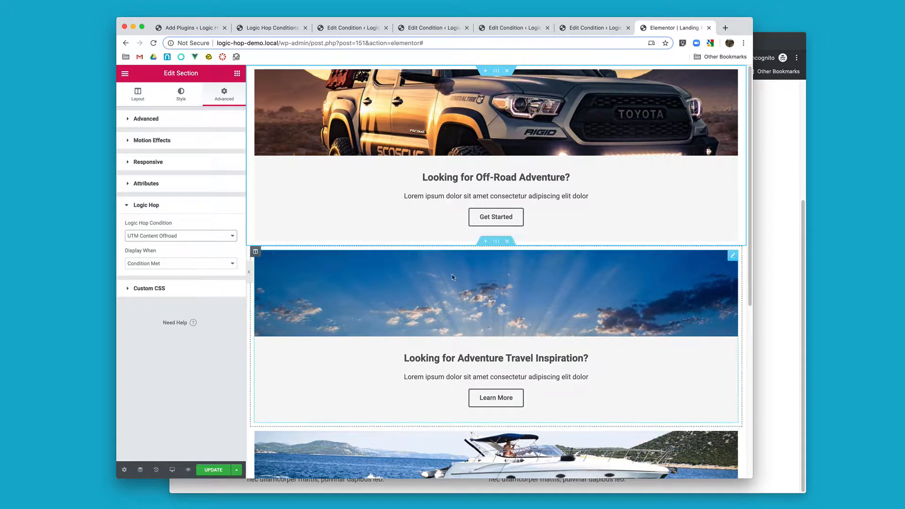
Step: Set the Logic Hop condition of the "Looking for Adventure Travel Inspiration?" section to No Conditions Met
scroll(507, 287, down, 2)
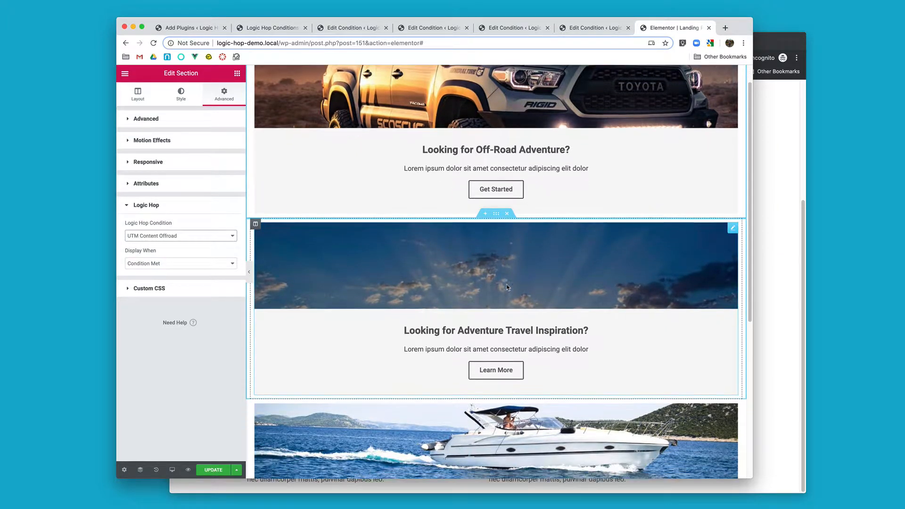
click(496, 214)
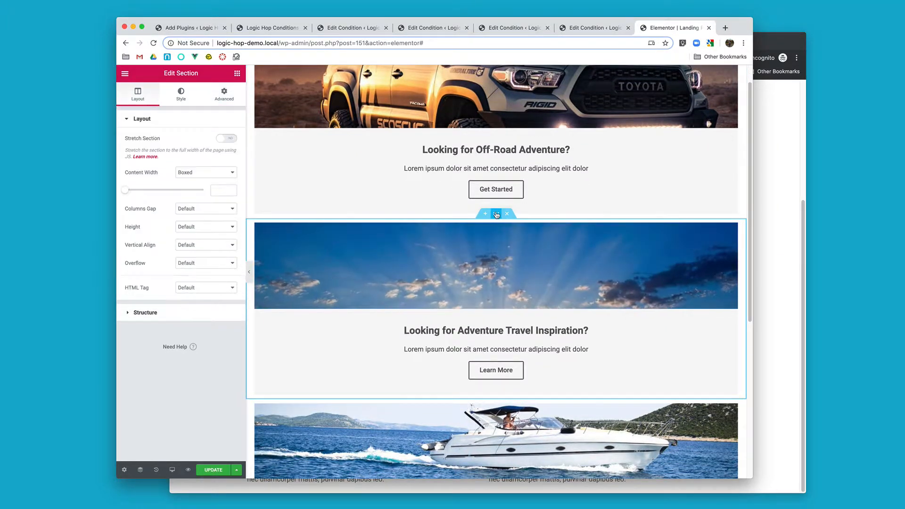
click(224, 93)
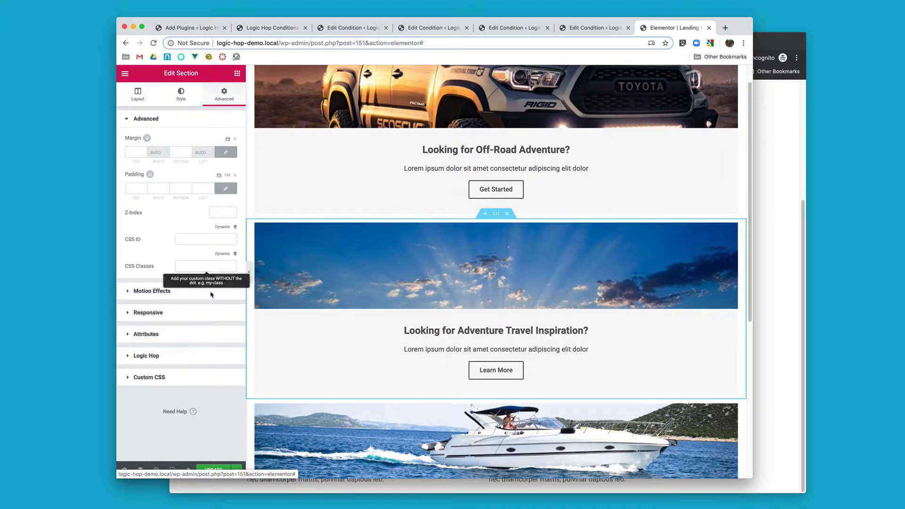
click(200, 356)
click(219, 237)
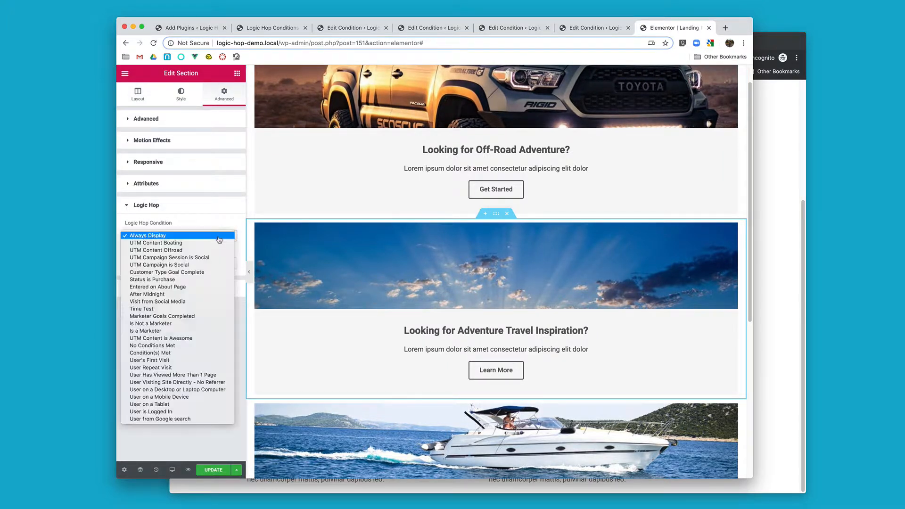
click(203, 348)
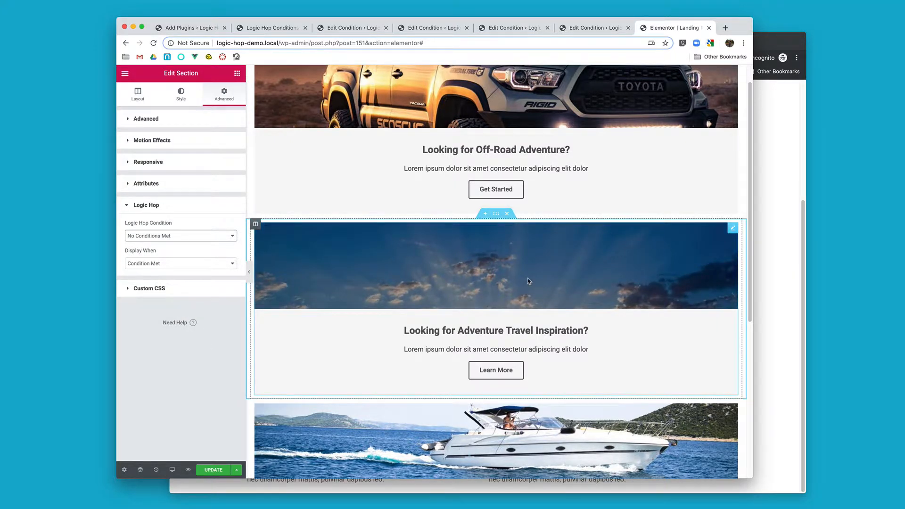
Step: Set the Logic Hop condition of the "Looking for Adventure on the High Seas?" section to UTM Content Boating and update the page
scroll(528, 281, down, 2)
scroll(528, 281, down, 3)
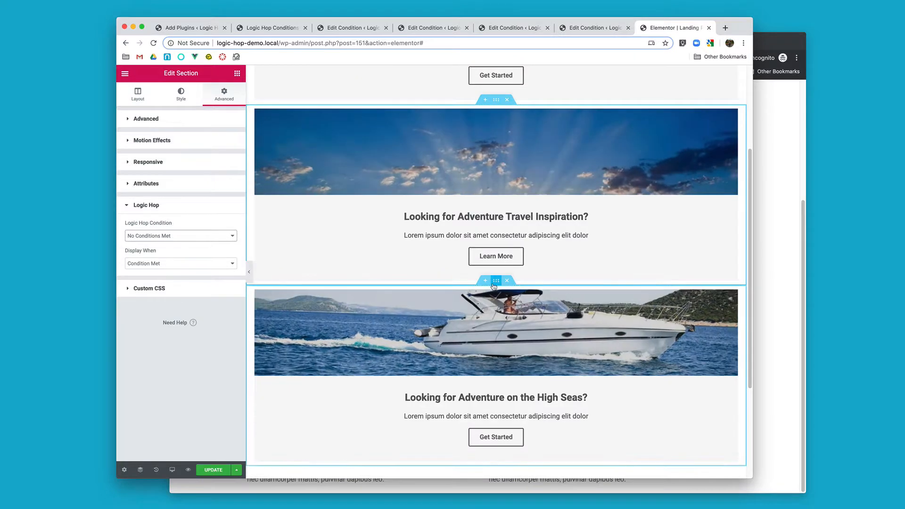
click(468, 283)
click(224, 93)
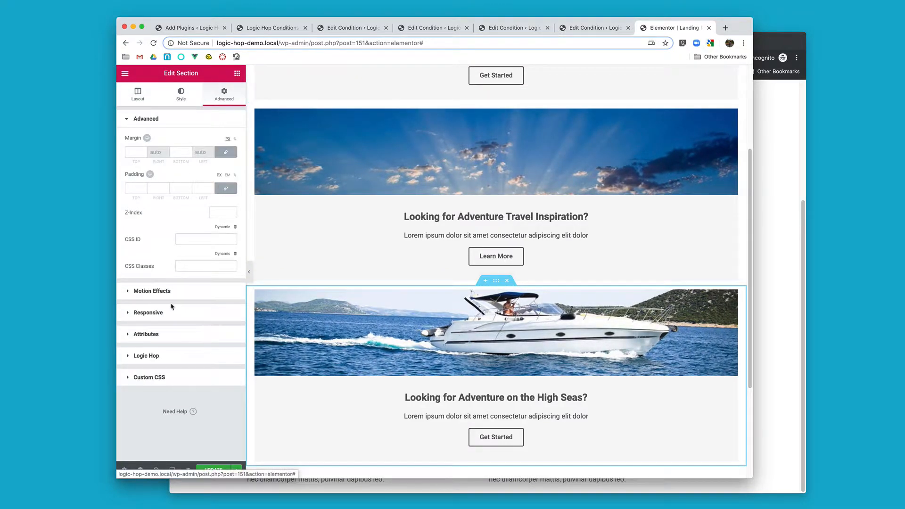
click(167, 356)
click(183, 240)
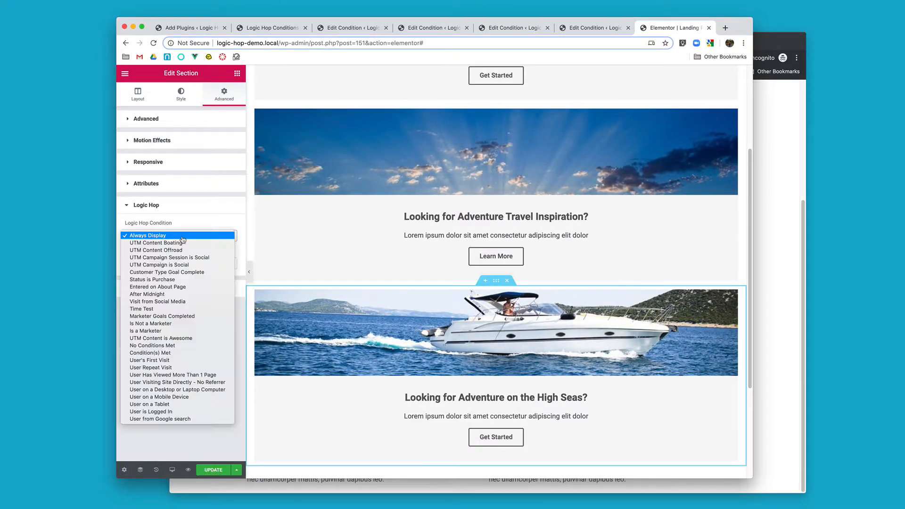
click(182, 243)
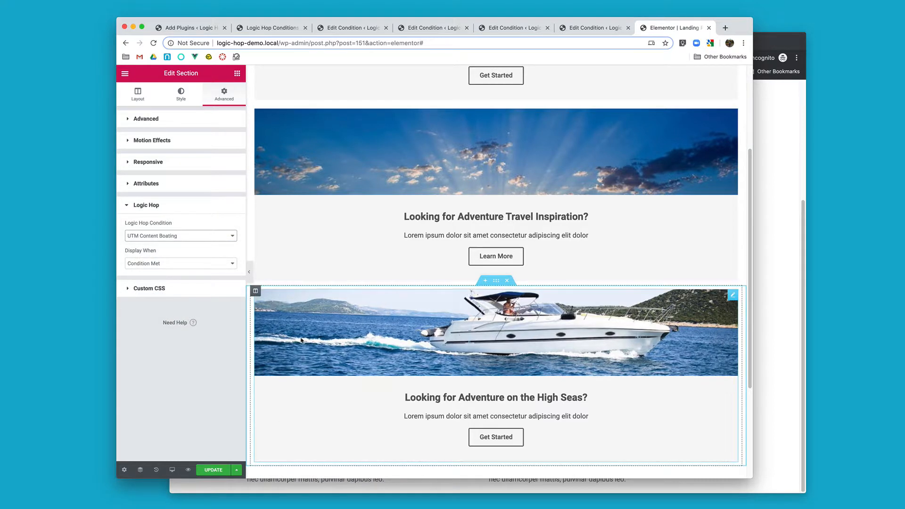
click(216, 471)
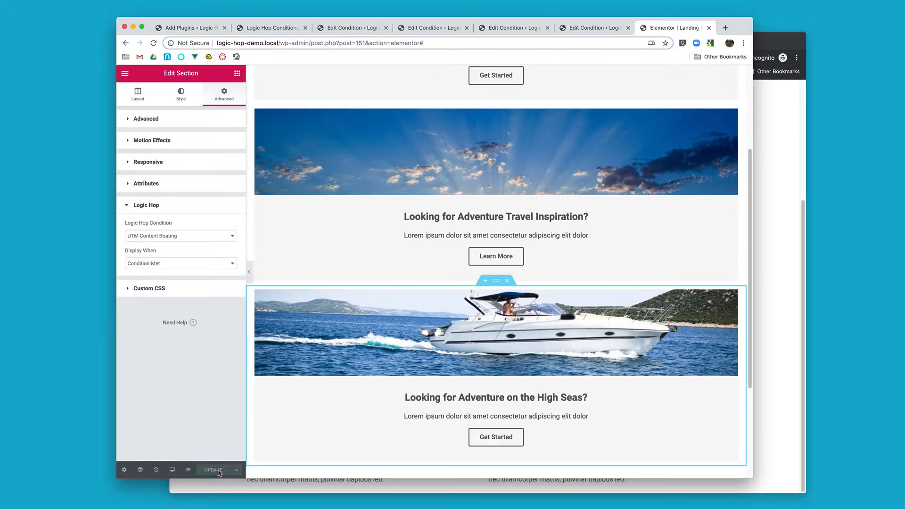
Step: Test the published landing page in the incognito window by reloading it without parameters and loading it with ?utm_content=offroad
click(758, 134)
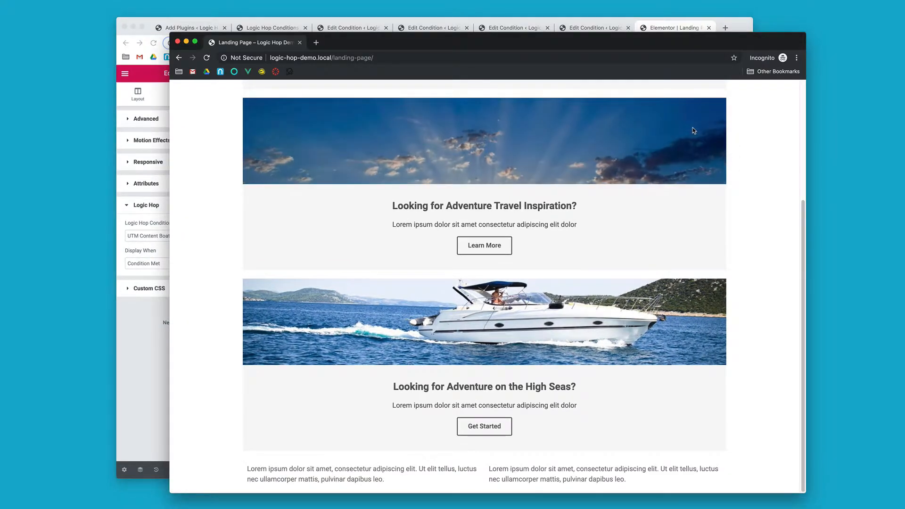
key(super+r)
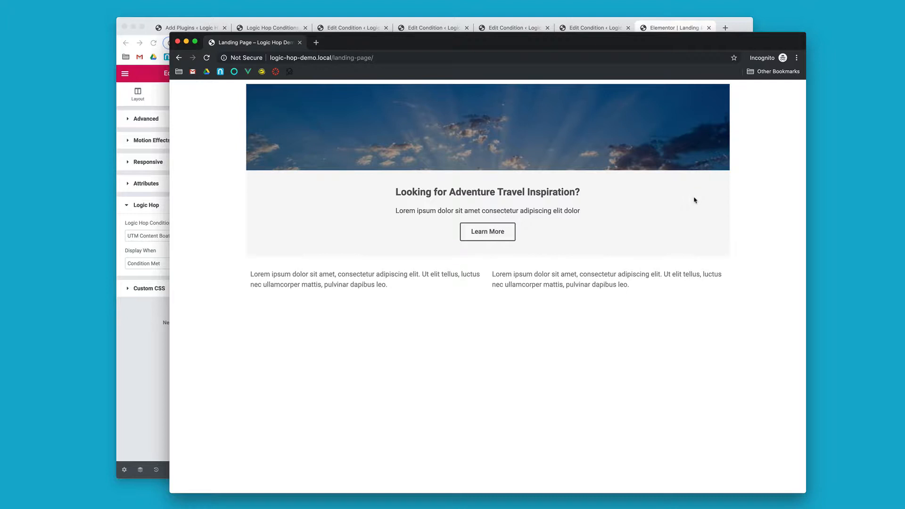
click(464, 56)
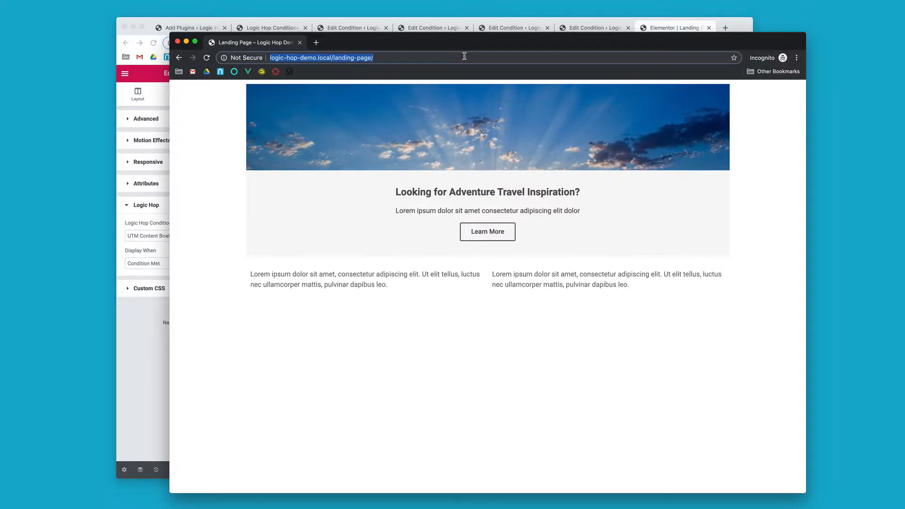
text(logic-hop-demo.local/landing-page/?utm_content=offroad)
key(Return)
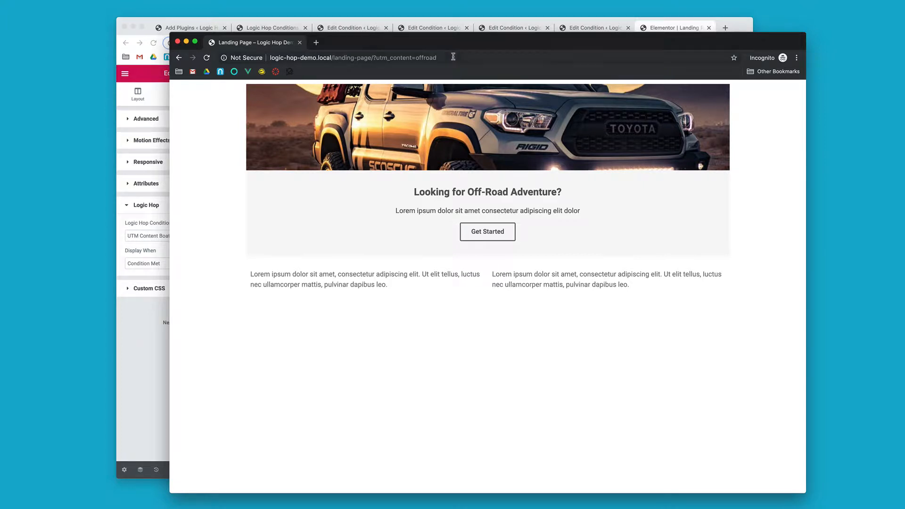
Step: Change the utm_content value in the landing page address to boating and load the page
click(425, 57)
double_click(426, 57)
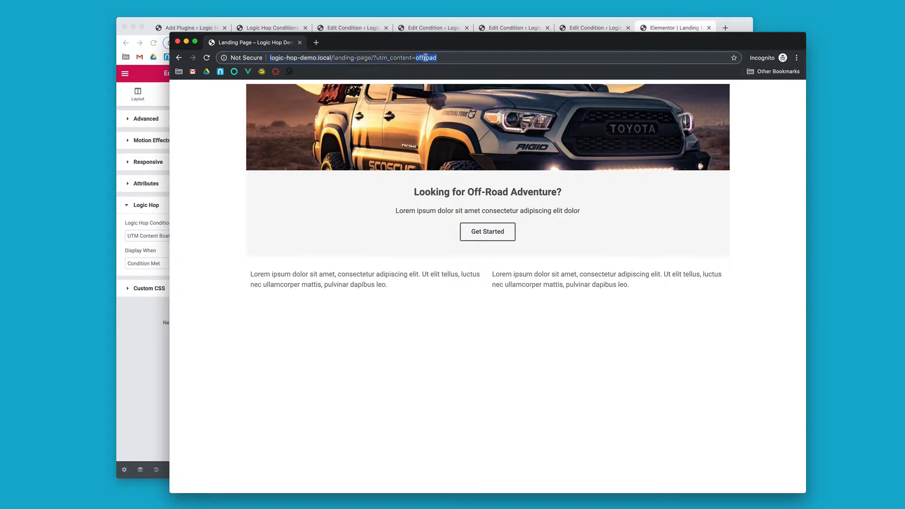
text(boating)
key(Return)
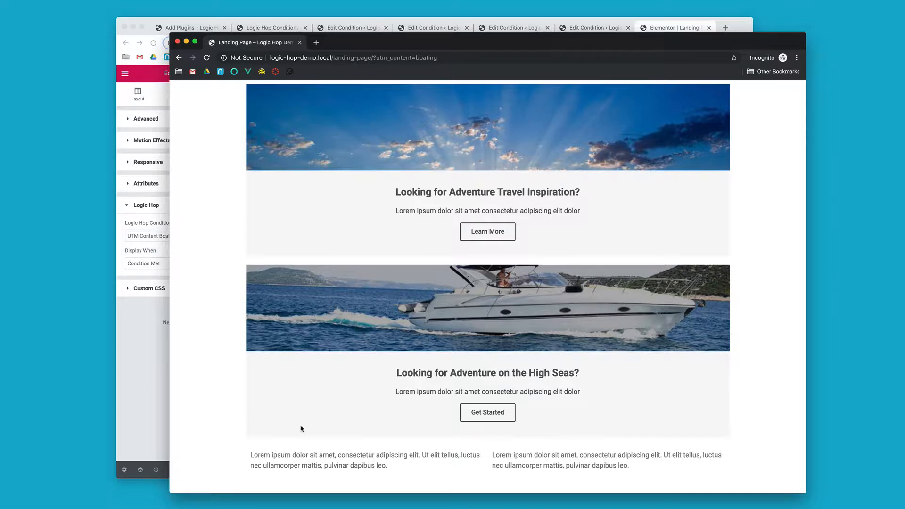
Step: Move the "Looking for Adventure Travel Inspiration?" section below the "Looking for Adventure on the High Seas?" section in the Elementor editor and update the page
click(155, 379)
scroll(471, 130, up, 2)
scroll(471, 130, up, 3)
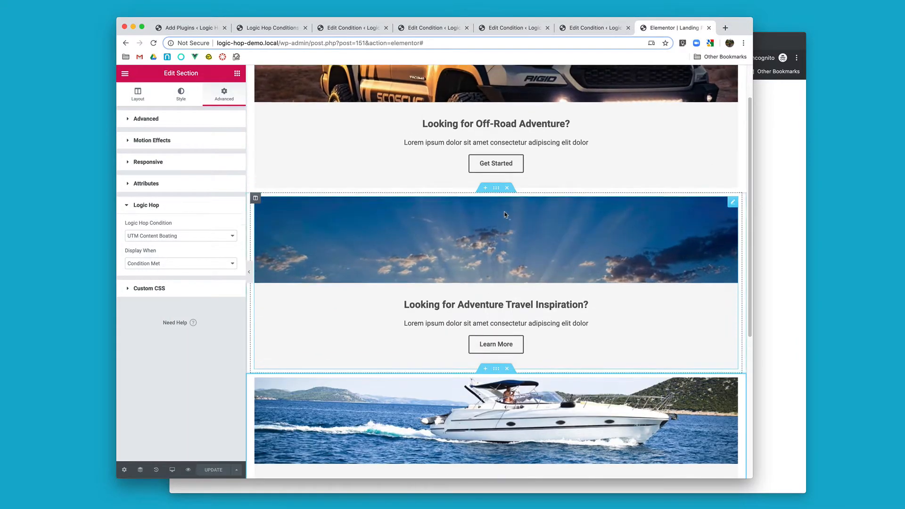
scroll(570, 221, down, 5)
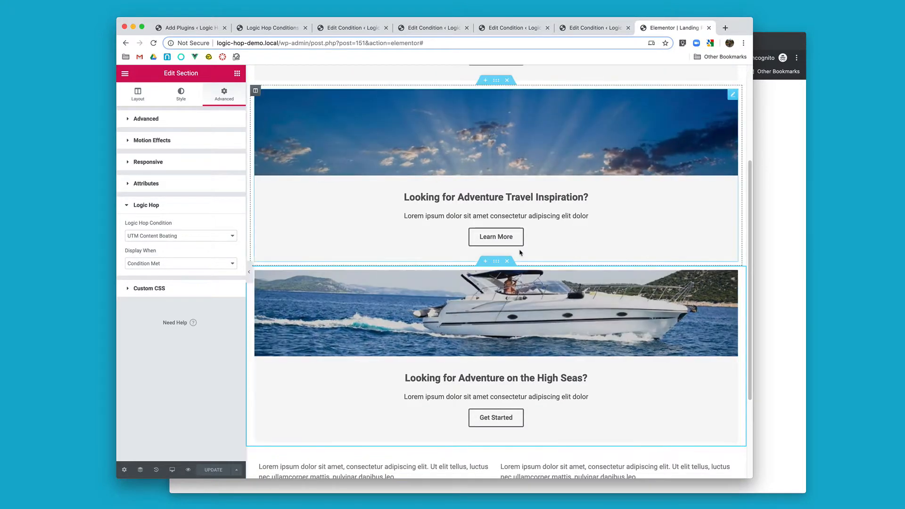
scroll(521, 234, up, 1)
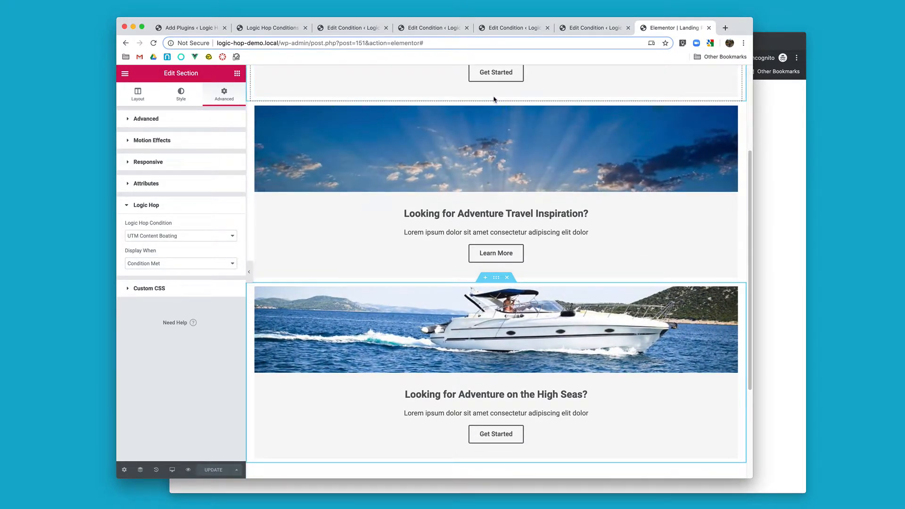
click(494, 111)
drag(495, 96, 492, 309)
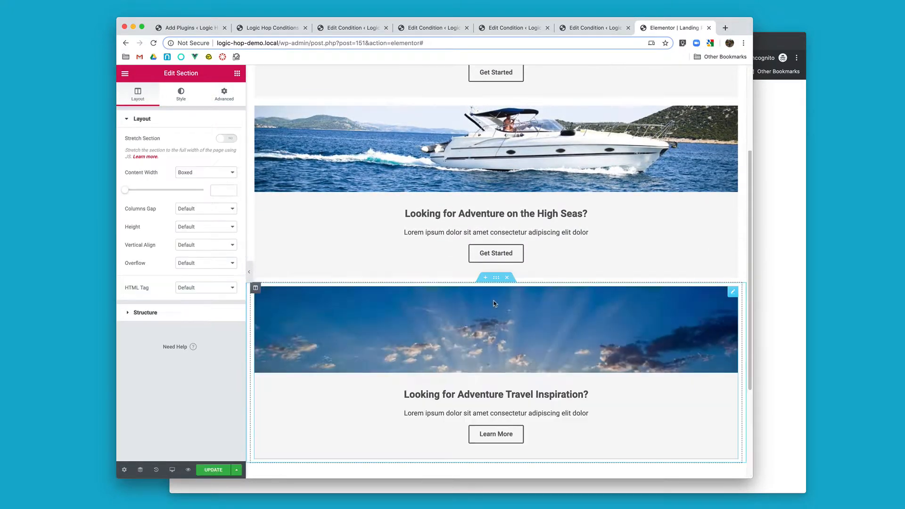
click(211, 470)
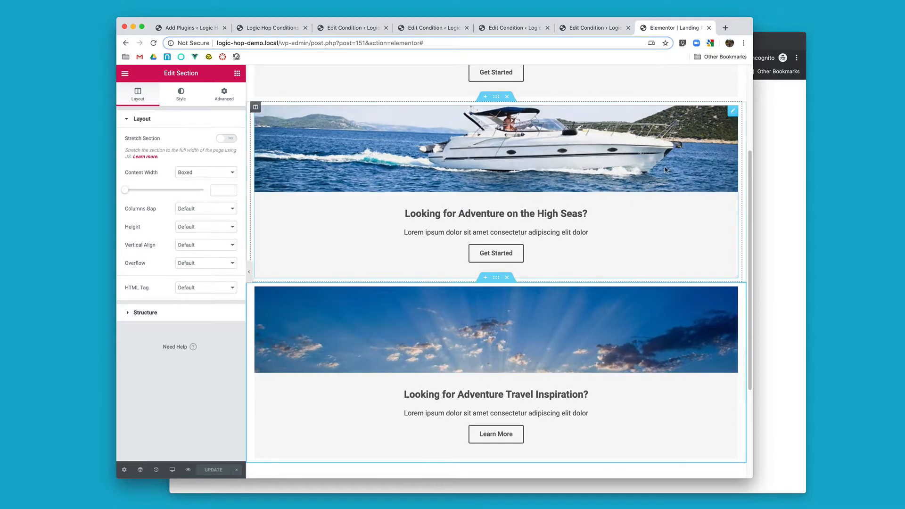
Step: Test the published landing page in the incognito window by reloading it with utm_content=boating and loading it with an empty utm_content value
click(776, 149)
key(super+r)
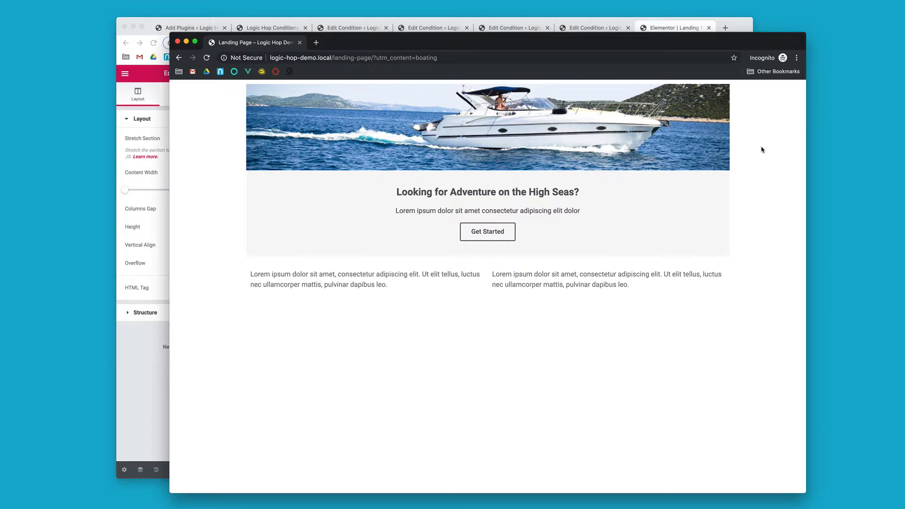
click(431, 57)
double_click(431, 57)
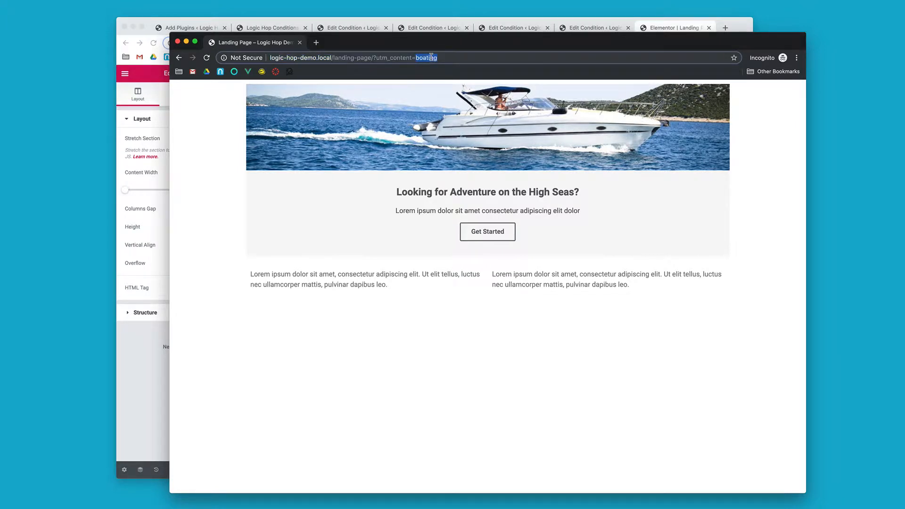
key(BackSpace)
key(Return)
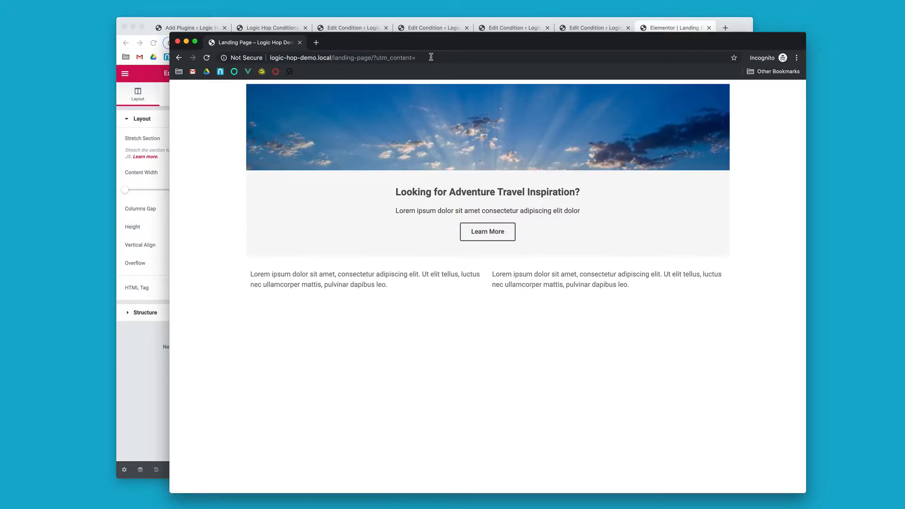
Step: Load the landing page with utm_content set to offroad, and again with utm_content set to boating
click(430, 57)
click(441, 56)
text(offroad)
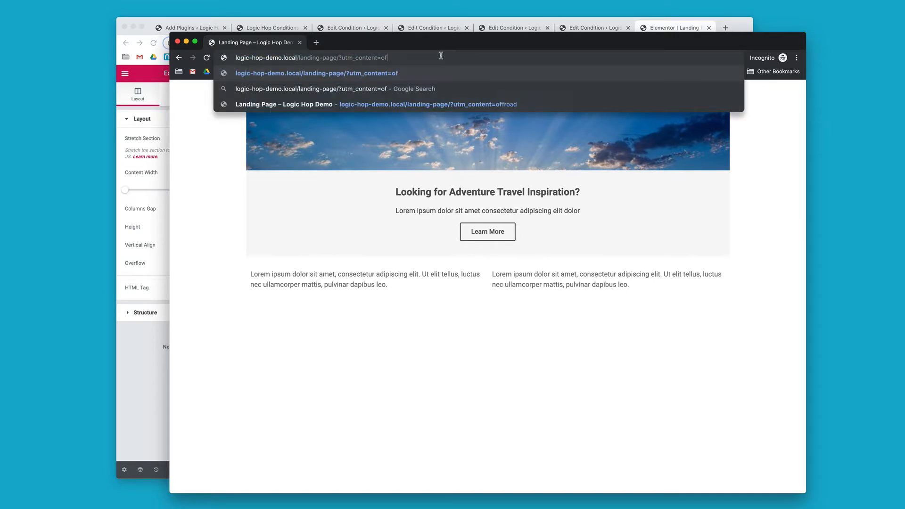
key(Return)
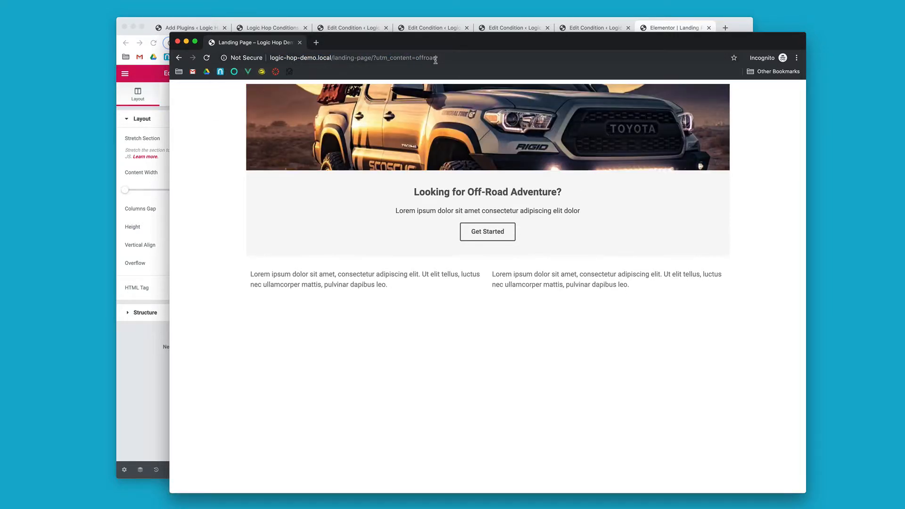
click(434, 57)
double_click(433, 58)
text(boating)
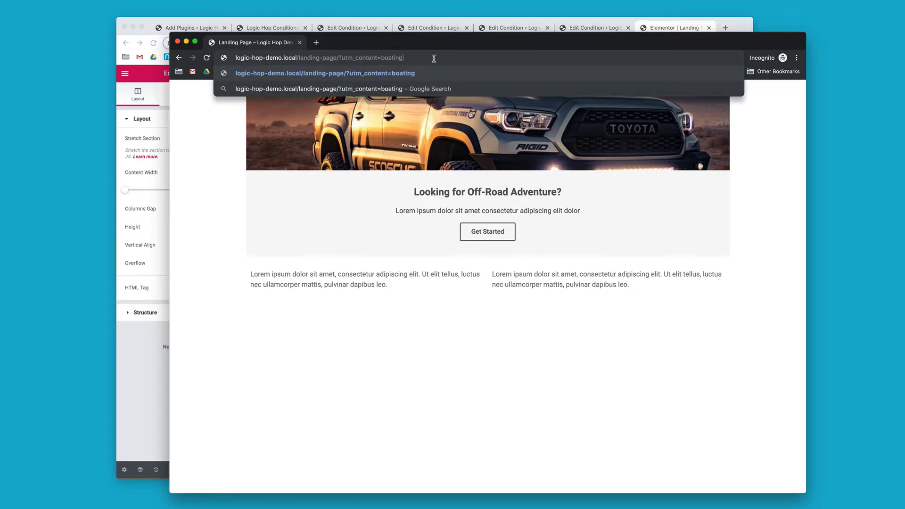
key(Return)
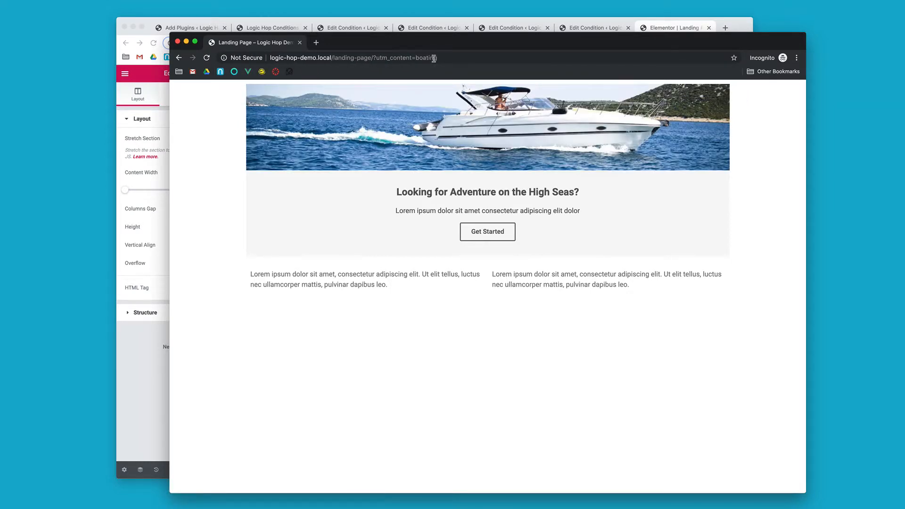
Step: Close the incognito window and load logic-hop-demo.local/landing-page/ without parameters in a new incognito window
drag(373, 57, 370, 50)
key(super+c)
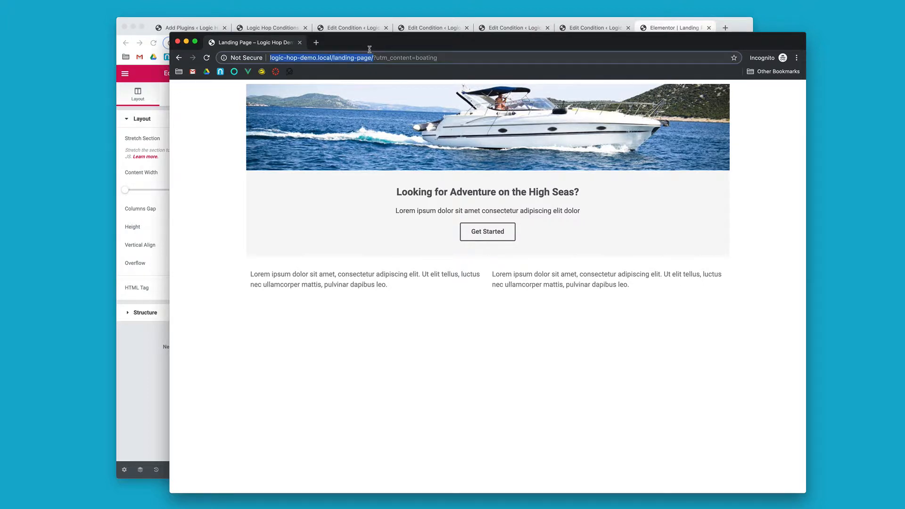
key(super+w)
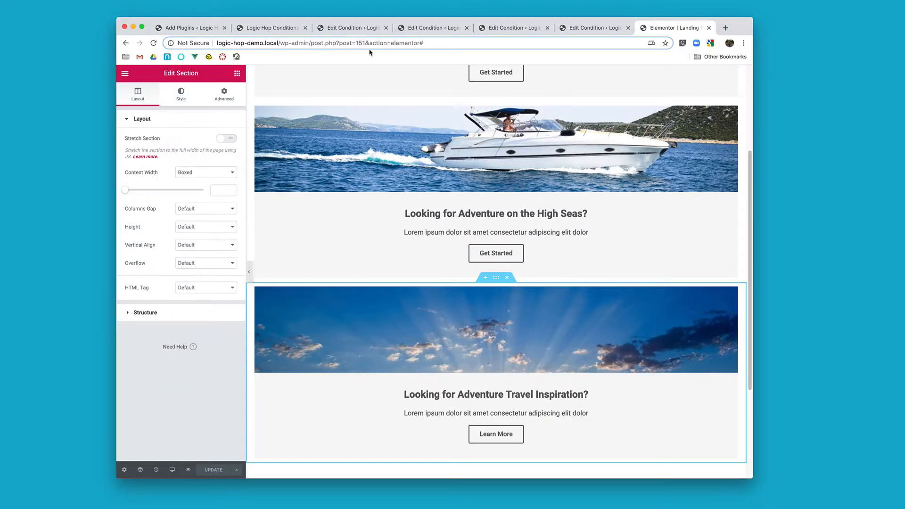
key(super+shift+n)
key(super+v)
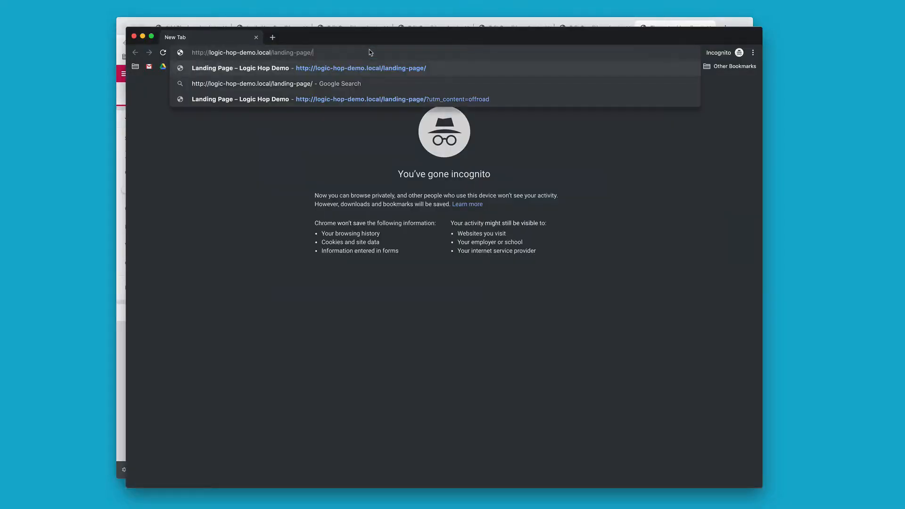
key(Return)
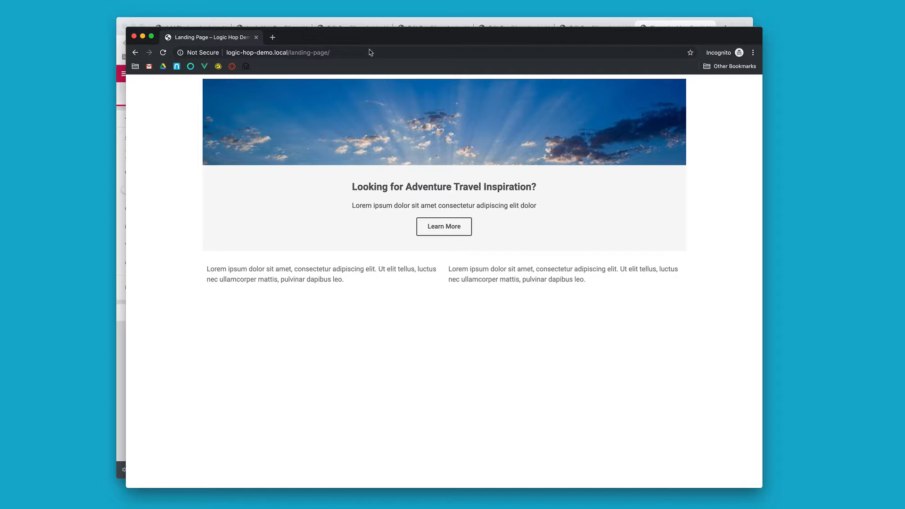
Step: Duplicate the UTM Content Offroad condition in the Logic Hop conditions list and title the copy "UTM Content Not Offroad And Boating"
click(362, 21)
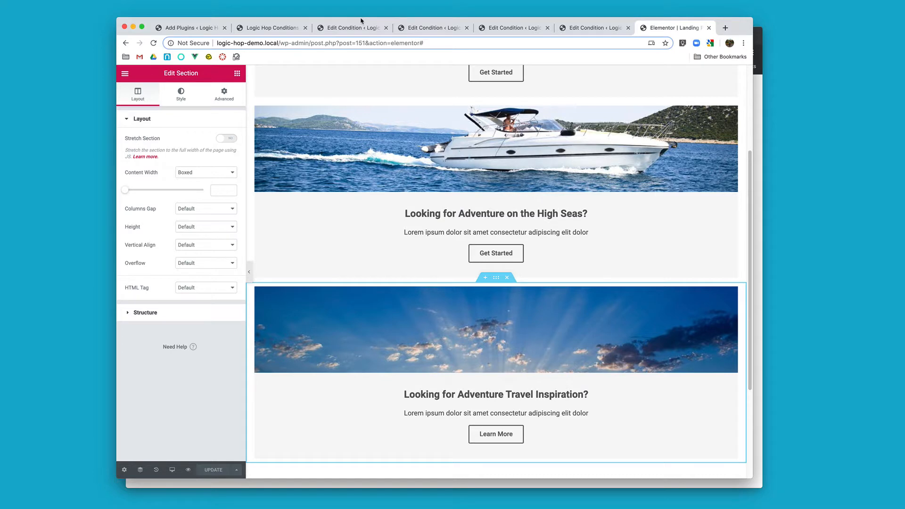
click(285, 30)
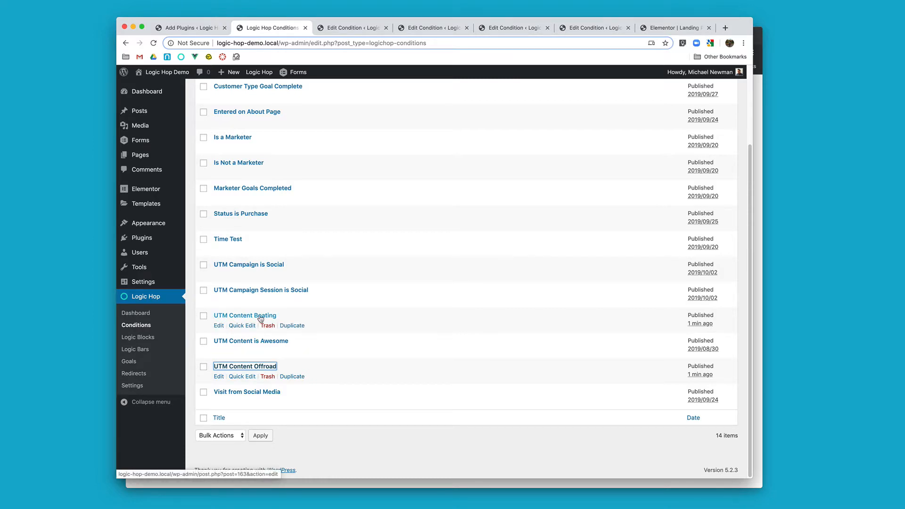
click(292, 377)
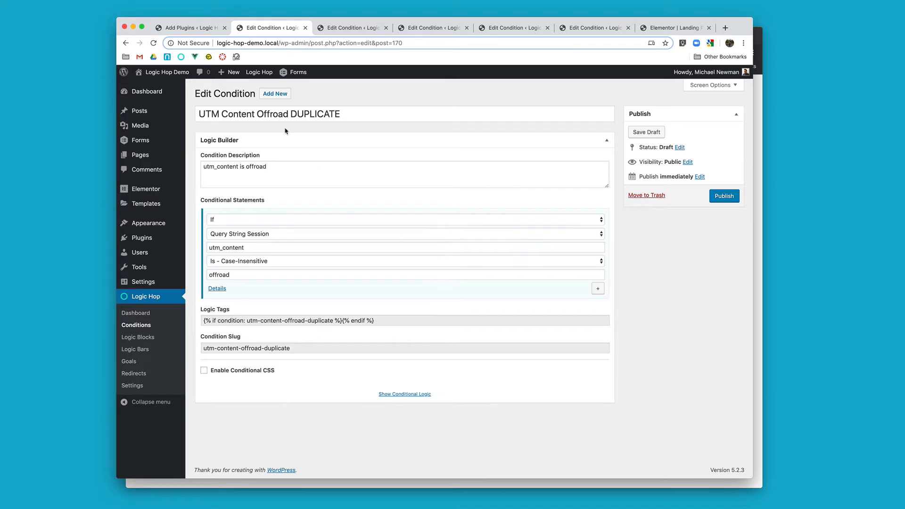
click(257, 114)
text(Not)
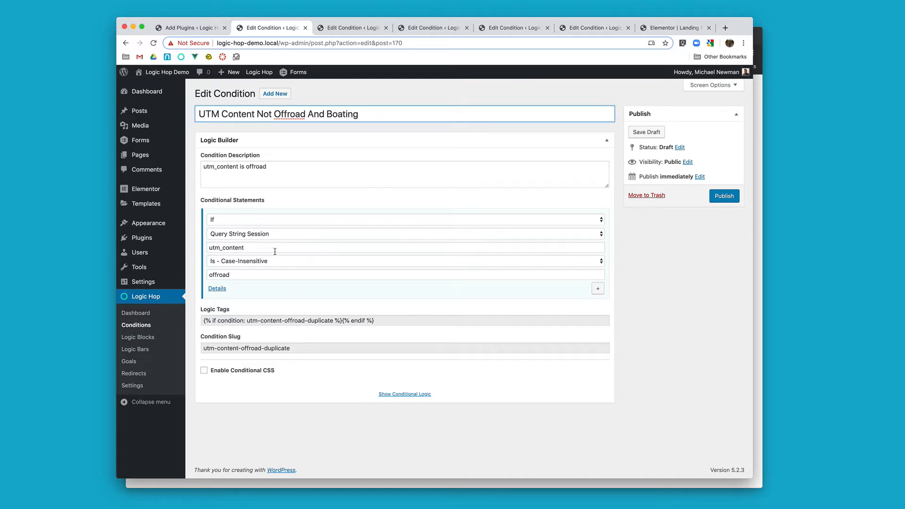
Step: Set the offroad statement to Is Not - Case-Insensitive and add an And statement of type Query String Session with the Is Not operator
click(289, 262)
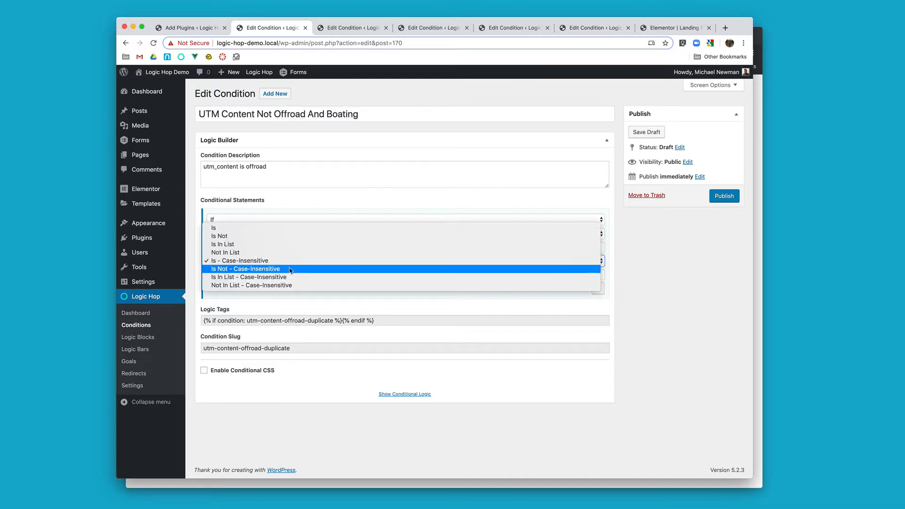
click(290, 269)
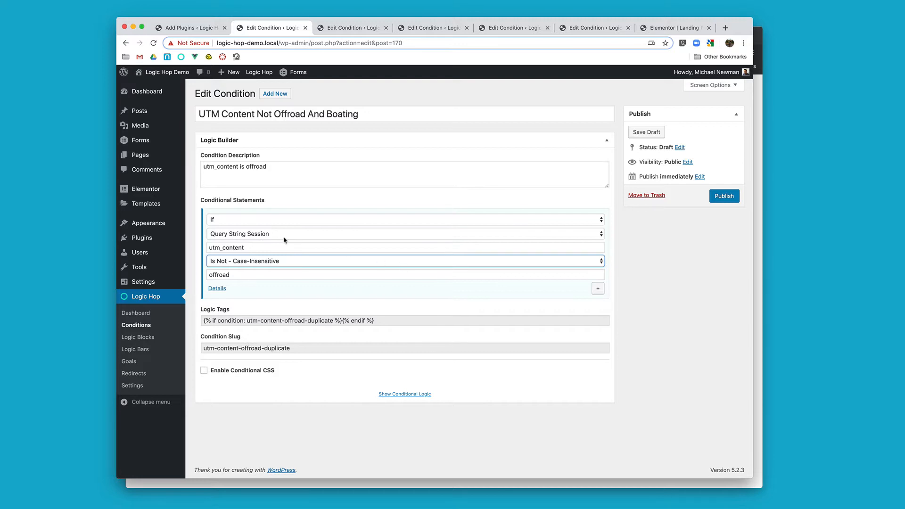
click(598, 288)
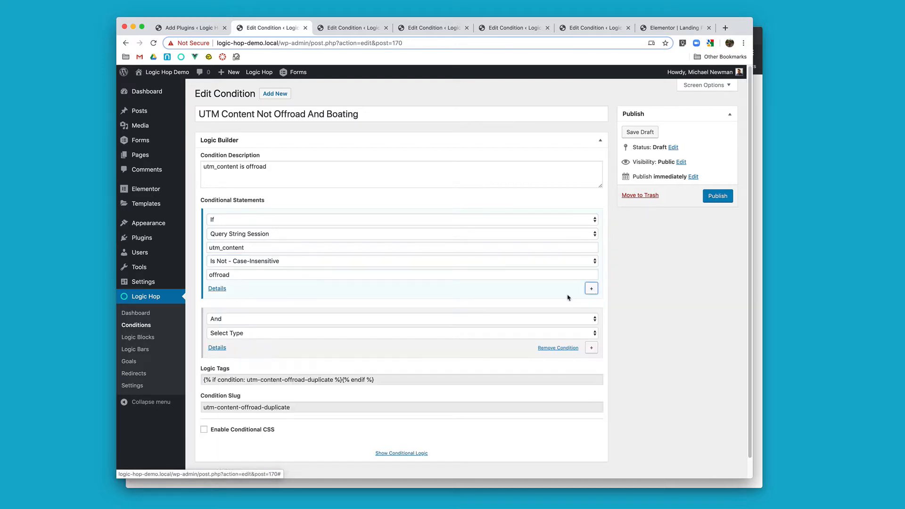
click(257, 333)
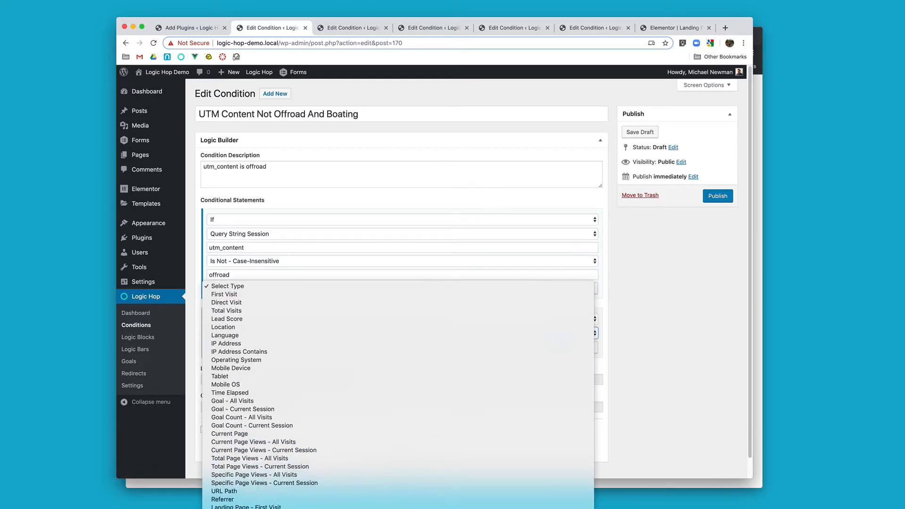
click(274, 450)
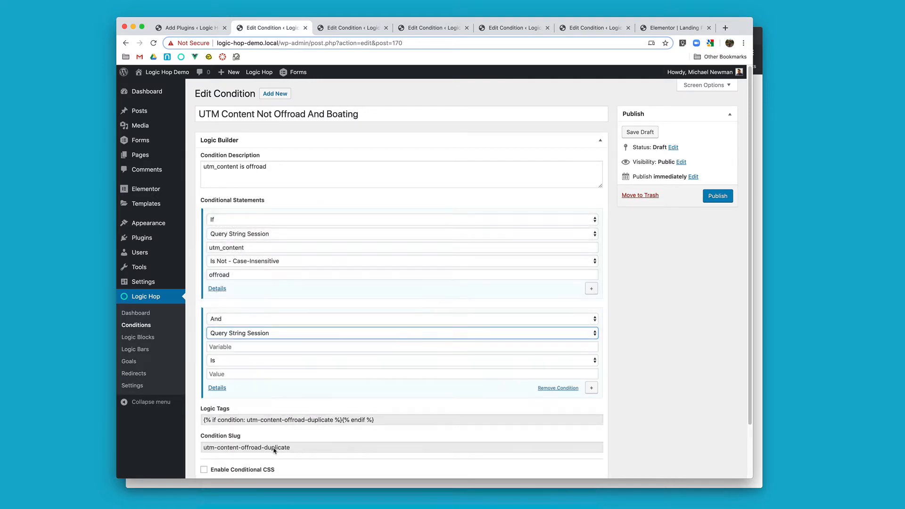
click(260, 361)
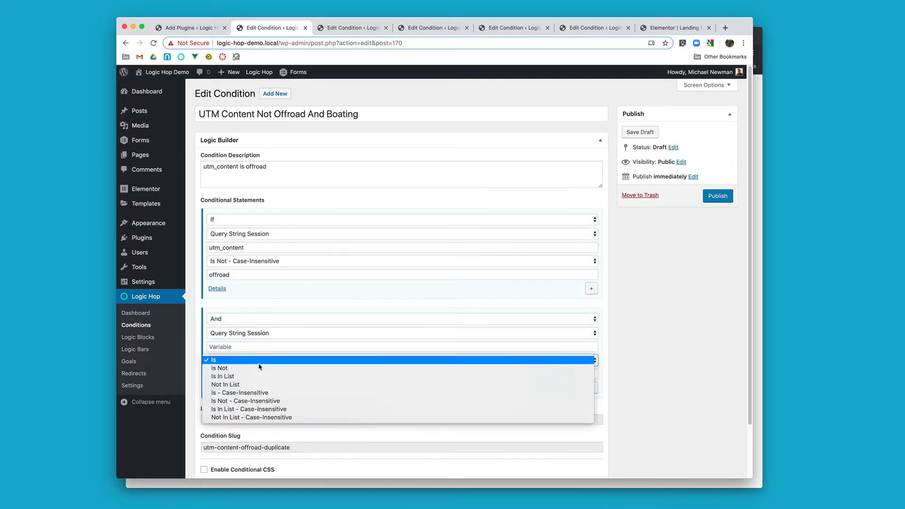
click(259, 368)
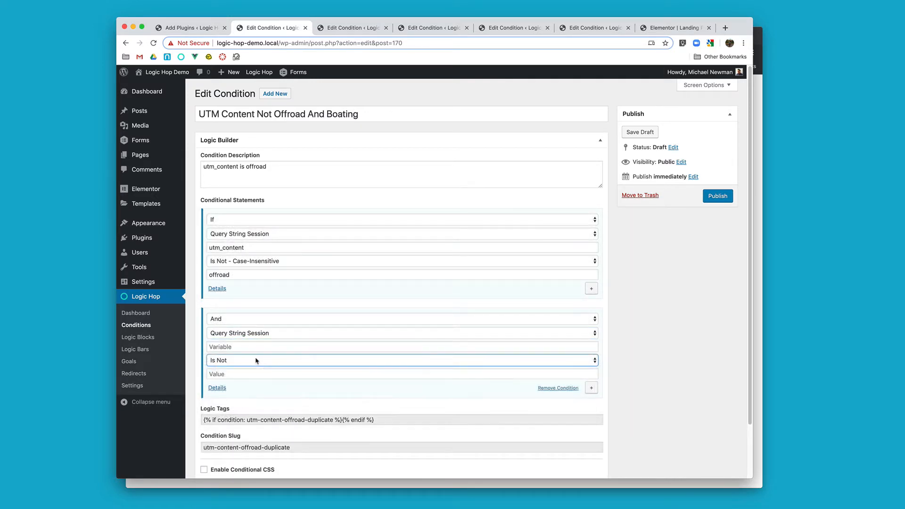
Step: Give the second statement the variable utm_content and the value boating, and publish the condition
double_click(247, 247)
key(super+c)
click(241, 347)
key(super+v)
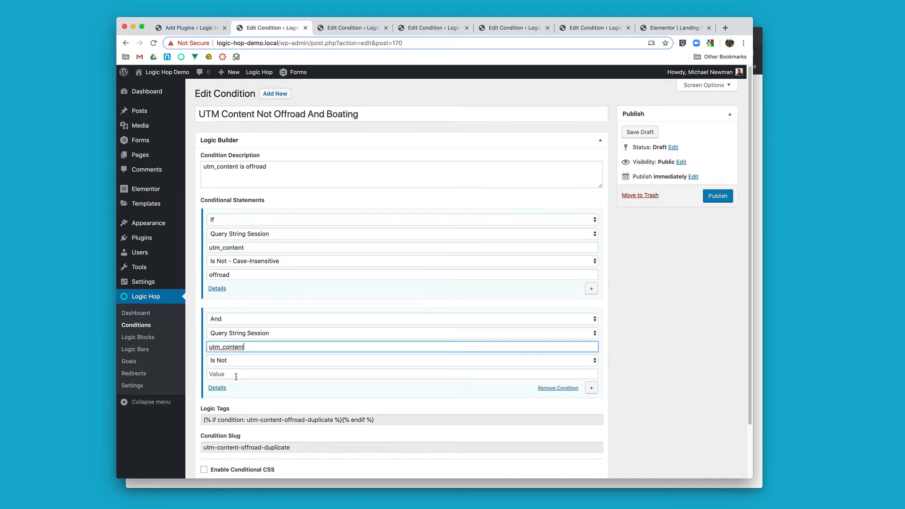
click(236, 375)
text(boating)
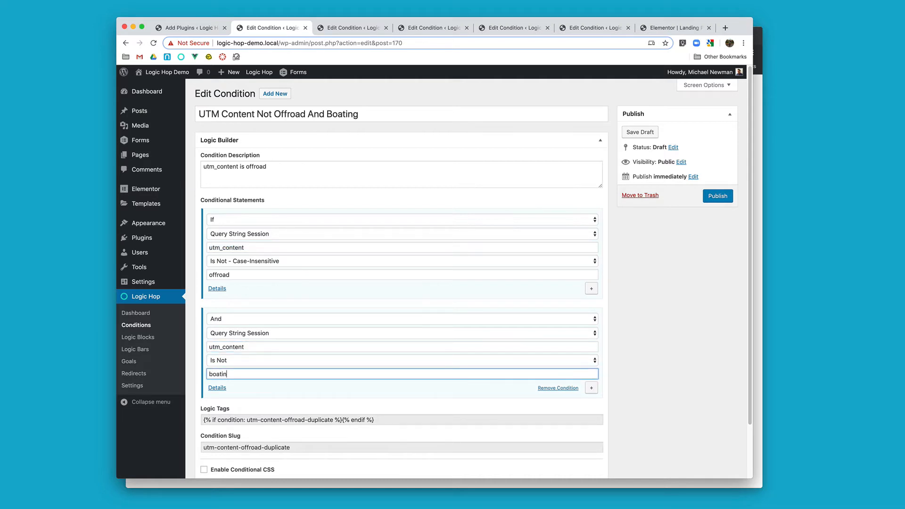
click(715, 197)
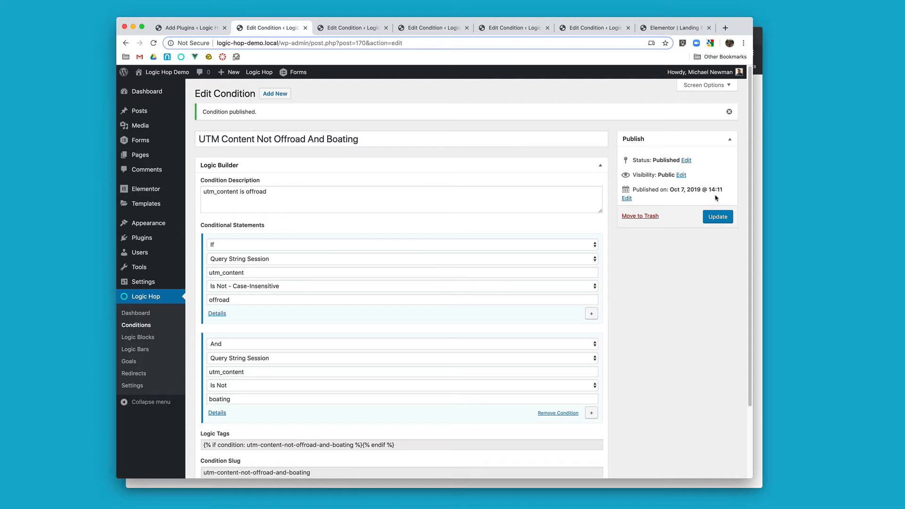
Step: Reload the Elementor landing page editor, set the Adventure Travel Inspiration section's Logic Hop condition to UTM Content Not Offroad And Boating, and update the page
click(681, 29)
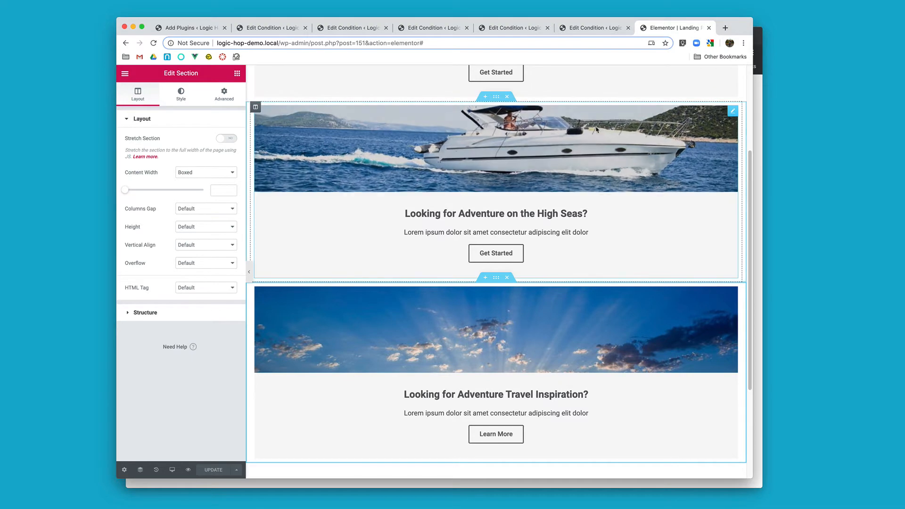
key(super+r)
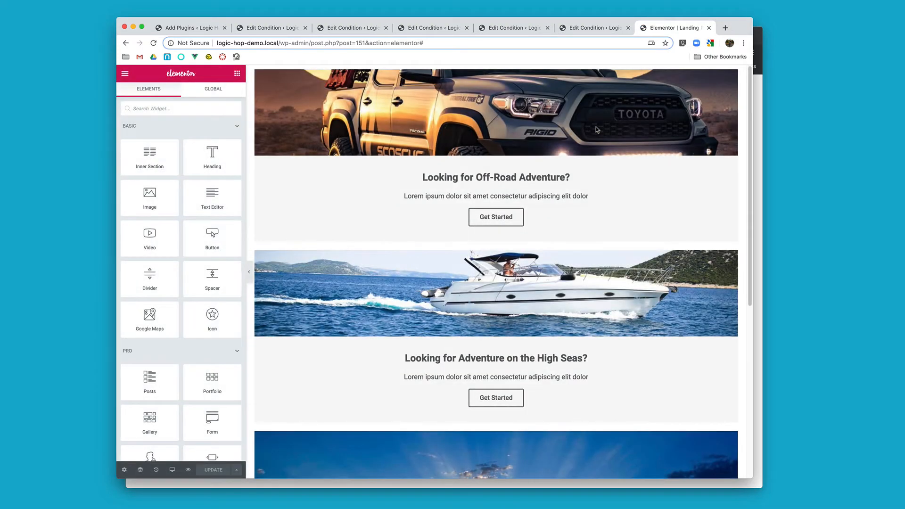
scroll(471, 307, down, 5)
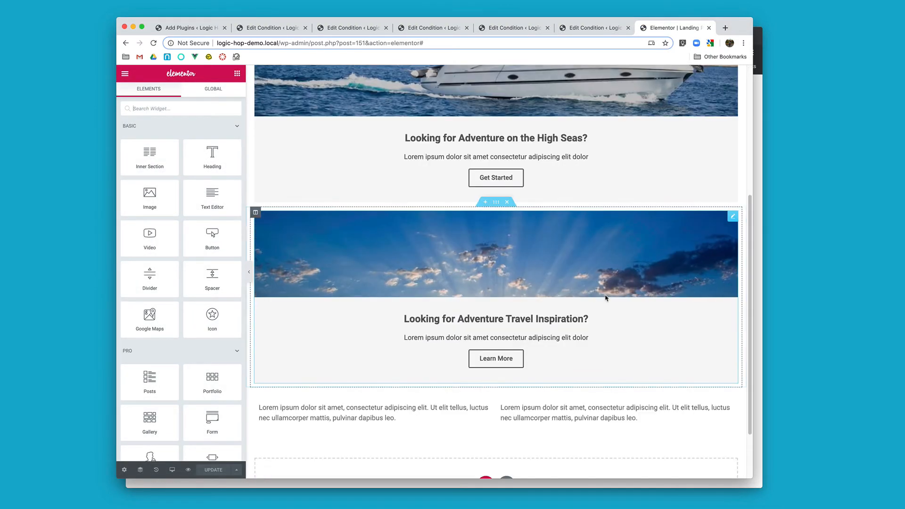
click(495, 202)
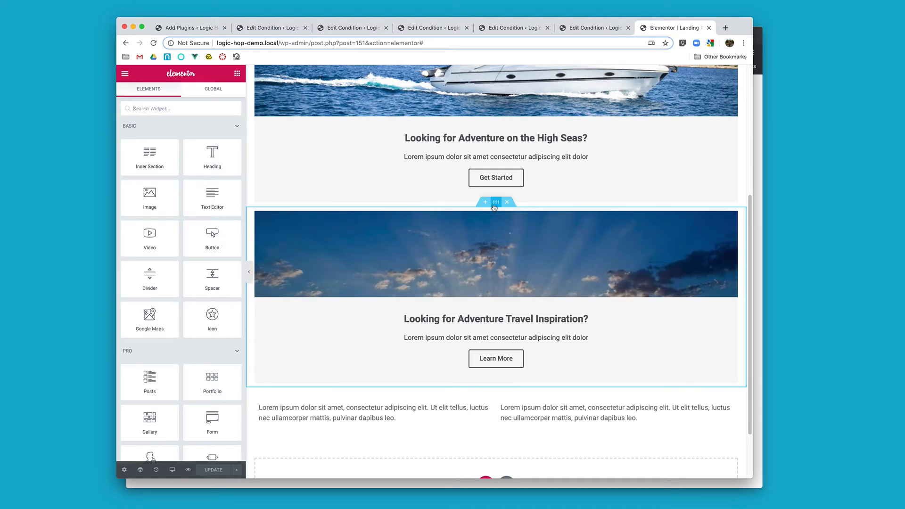
click(222, 97)
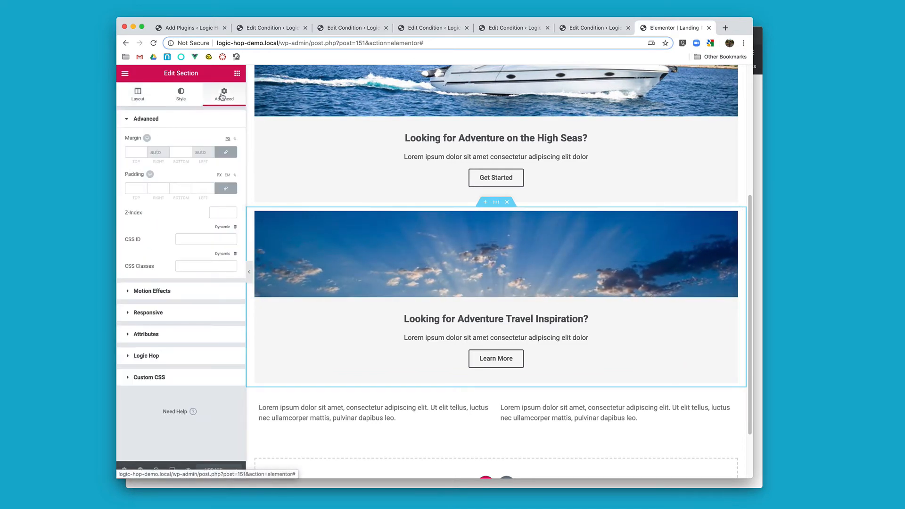
click(186, 357)
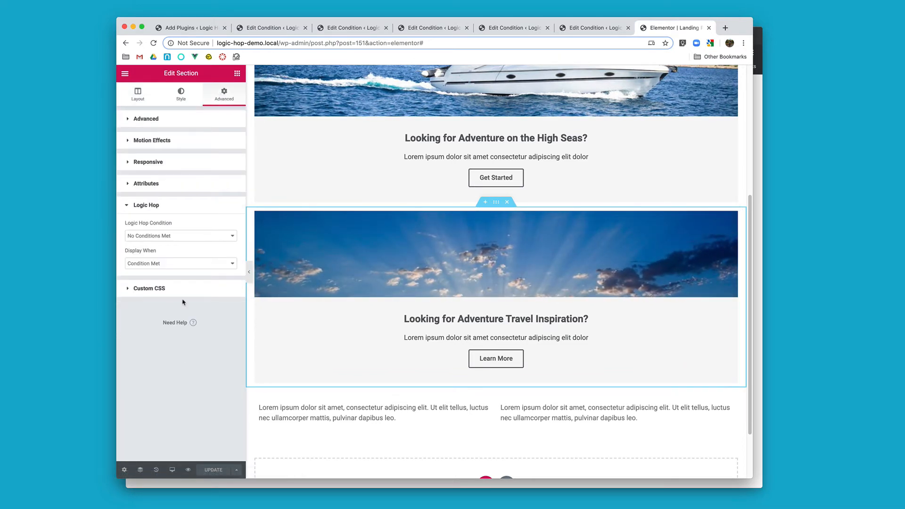
click(188, 238)
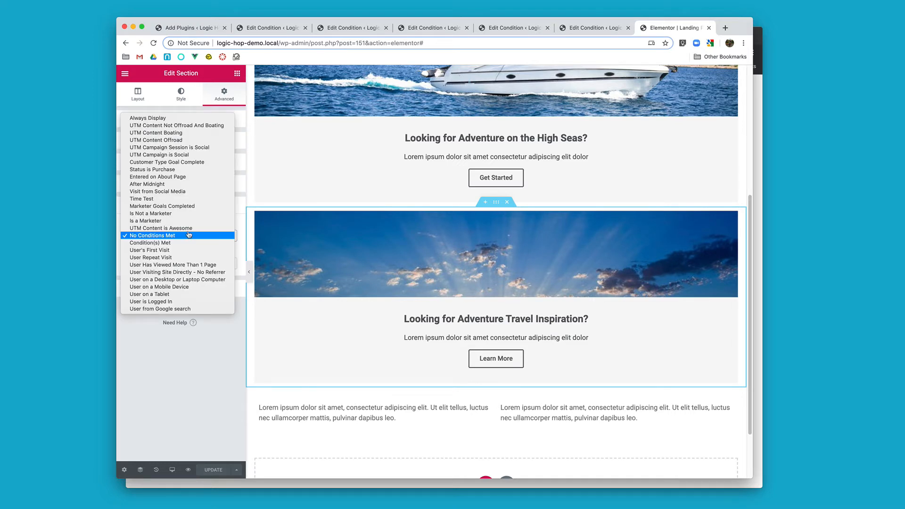
click(193, 126)
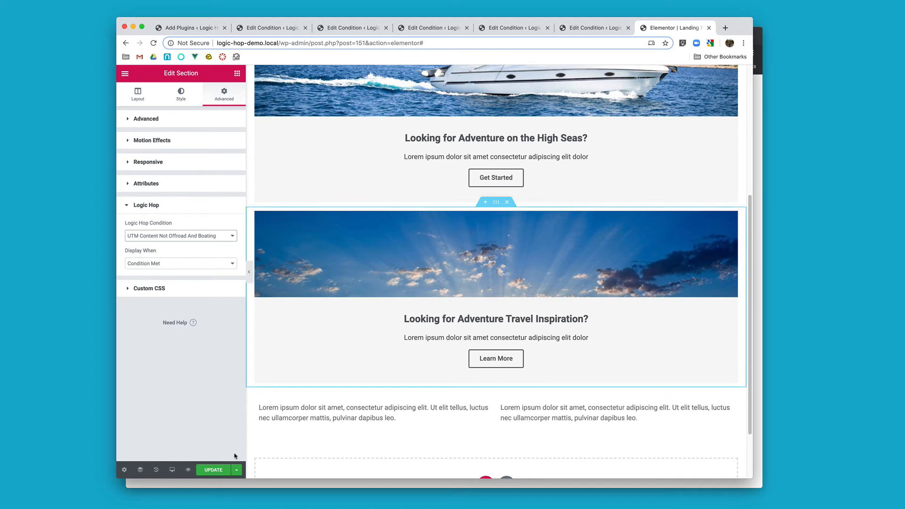
click(214, 470)
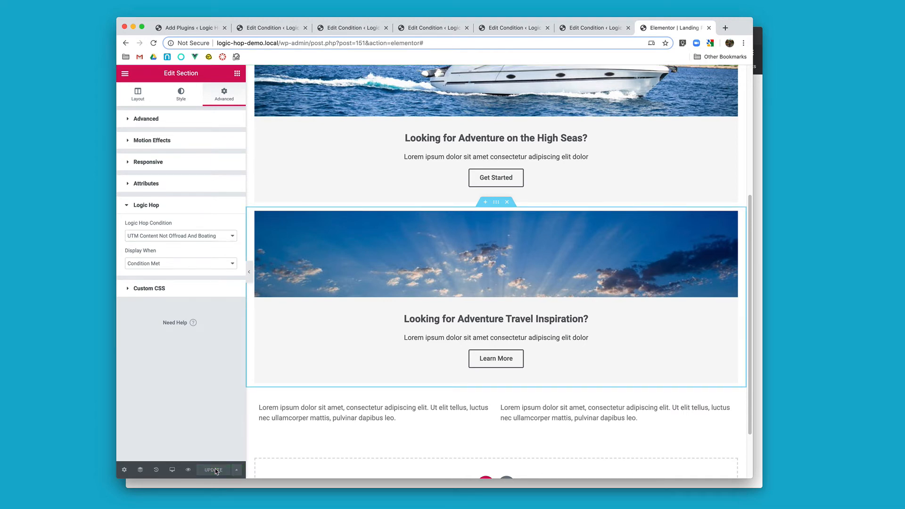
Step: Switch to the incognito window and load logic-hop-demo.local/landing-page/?utm_content=offroad to check the section displayed
click(758, 108)
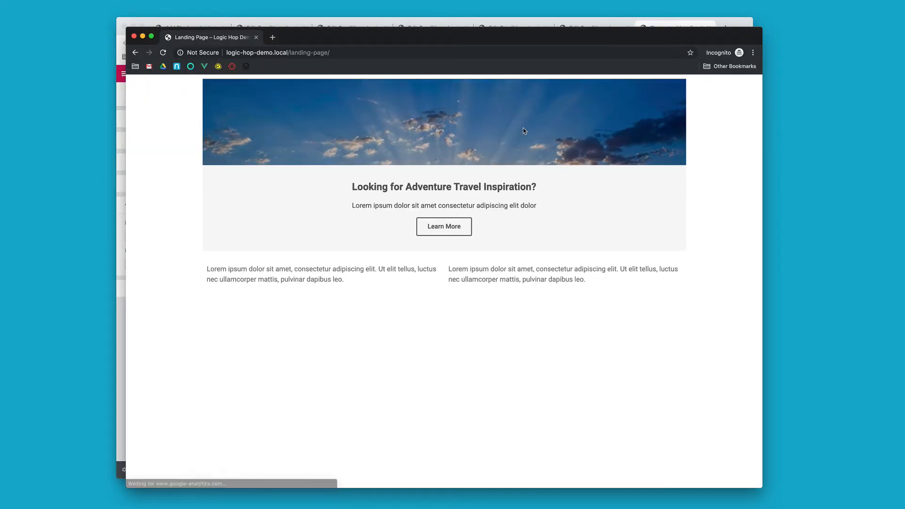
click(378, 52)
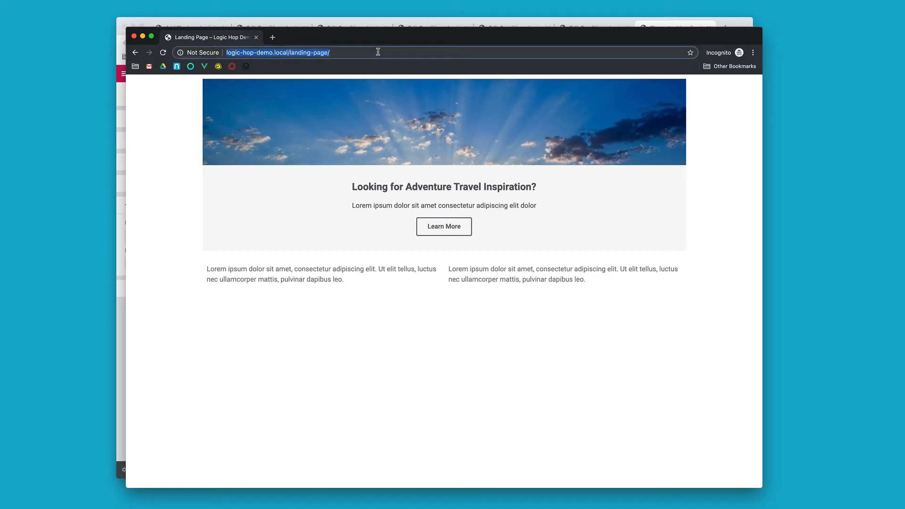
click(378, 52)
key(super+v)
key(super+z)
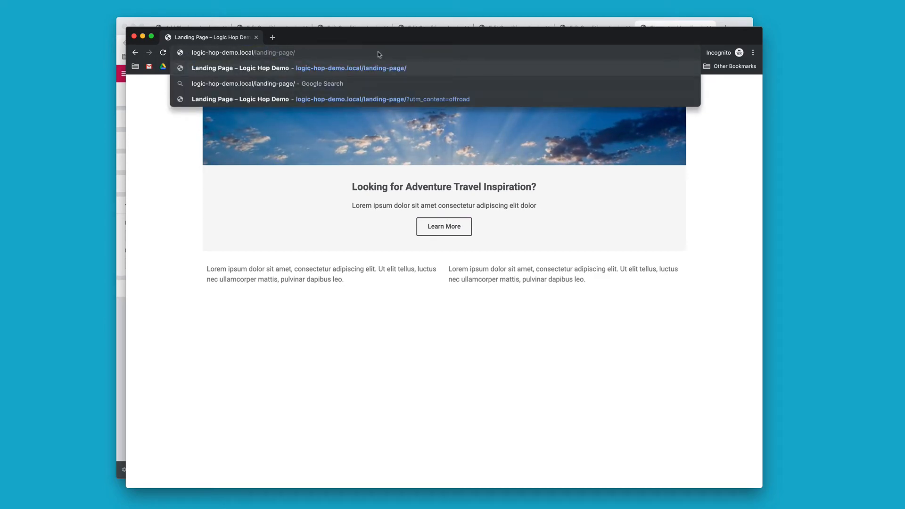
key(Down)
key(Down)
key(Return)
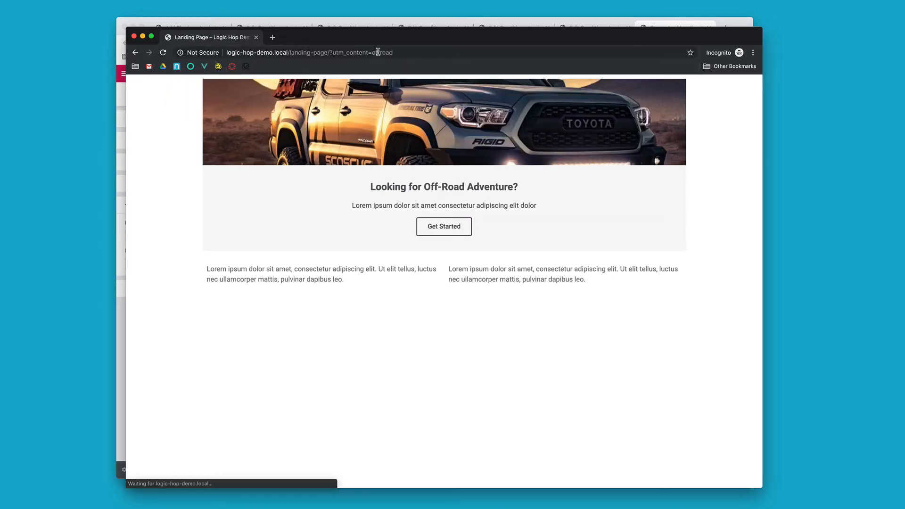
Step: Test the landing page with the URL's utm_content value changed to boating, and again with it changed to fishing
double_click(378, 52)
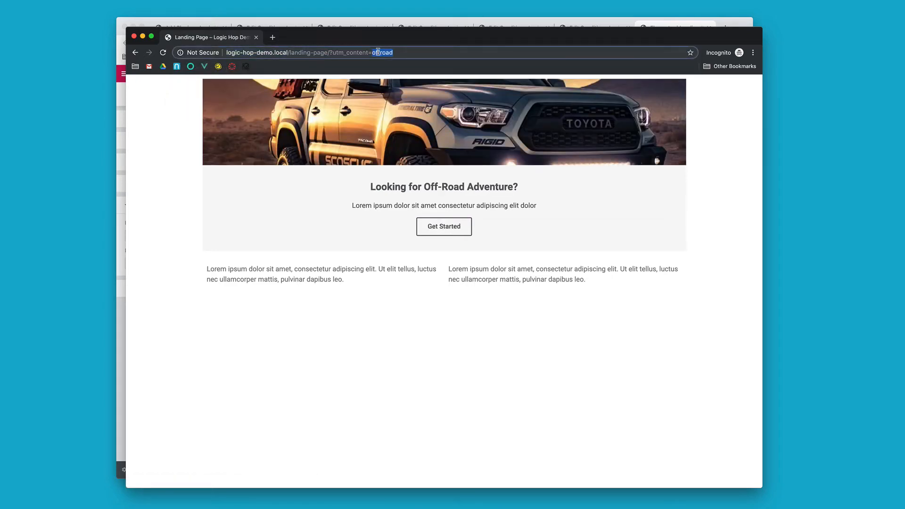
text(boating)
key(Return)
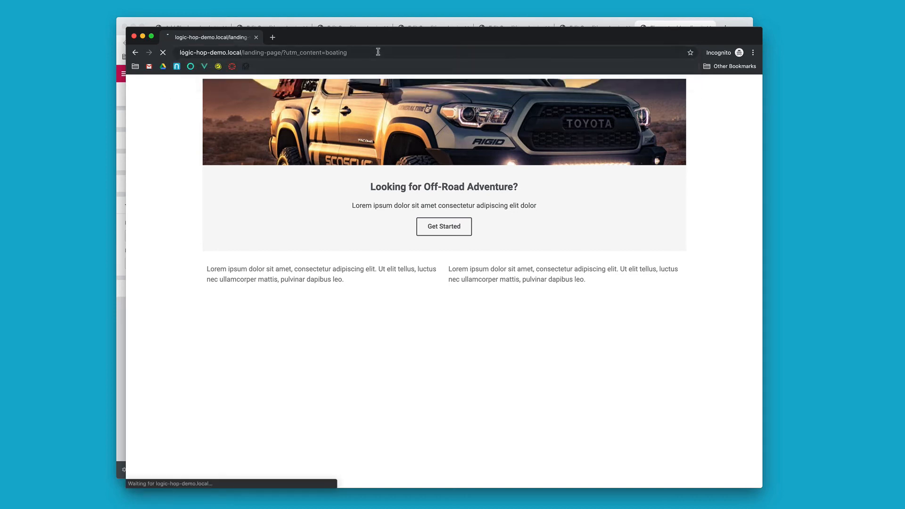
double_click(378, 52)
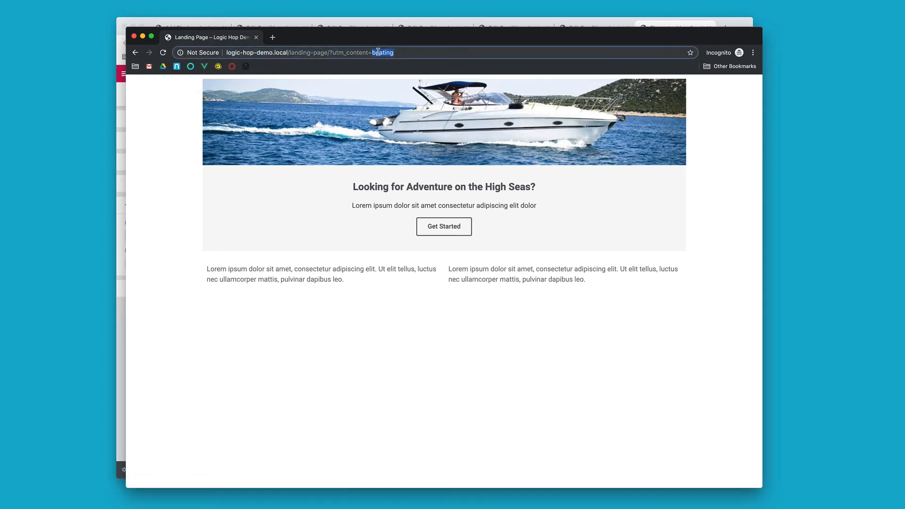
text(fishing)
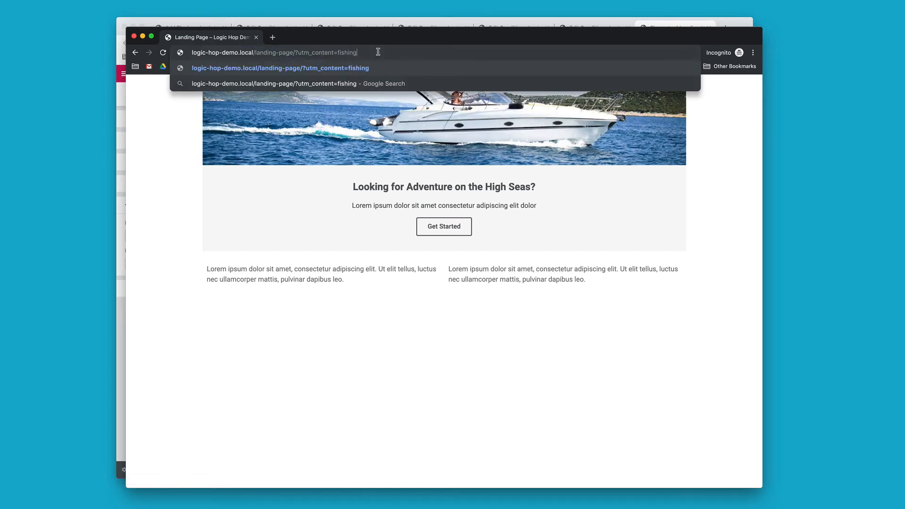
key(Return)
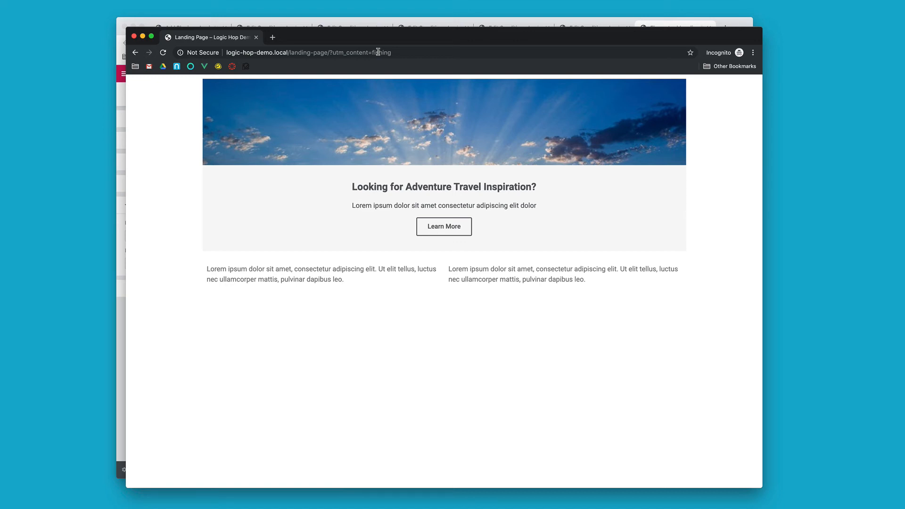
Step: Switch back to the WordPress admin window and show the UTM Content Offroad condition's edit page
click(398, 23)
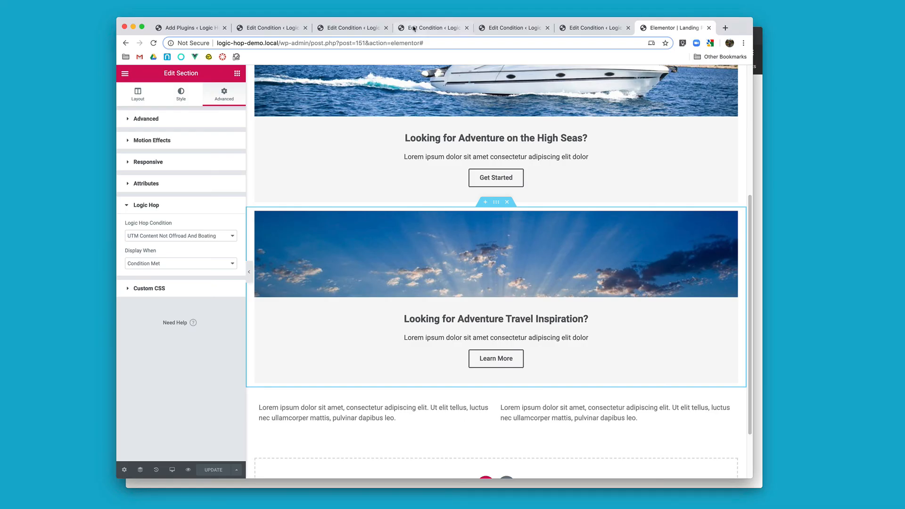
click(416, 28)
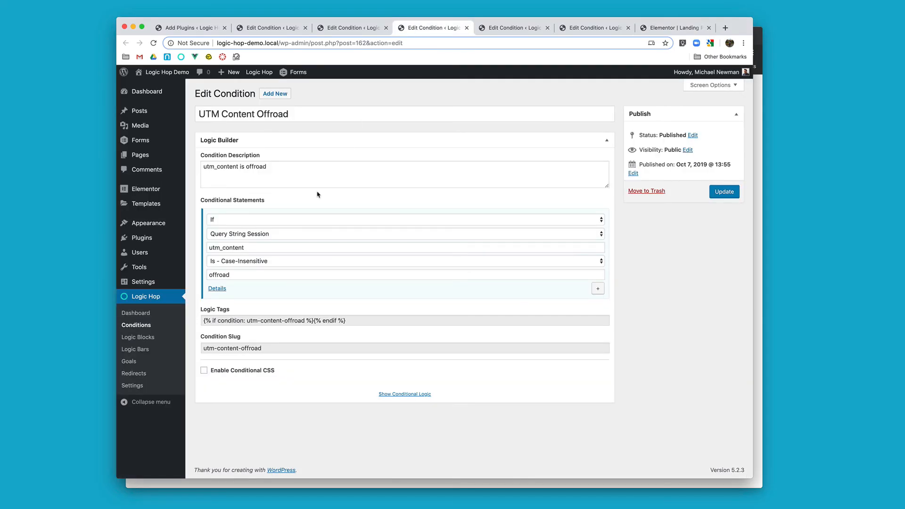